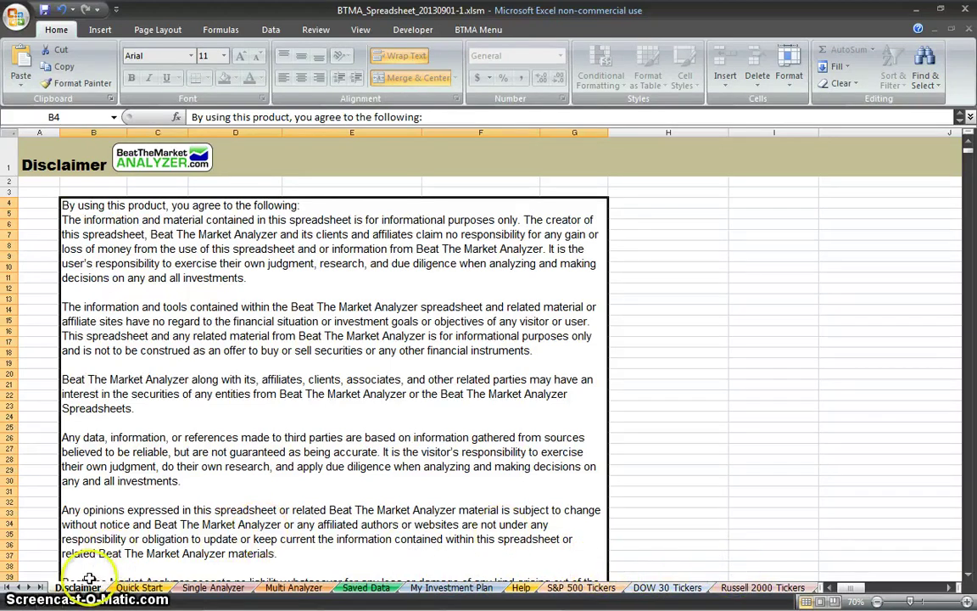
Switch to the Quick Start sheet with the requirements and getting-started notes.
left_click(136, 587)
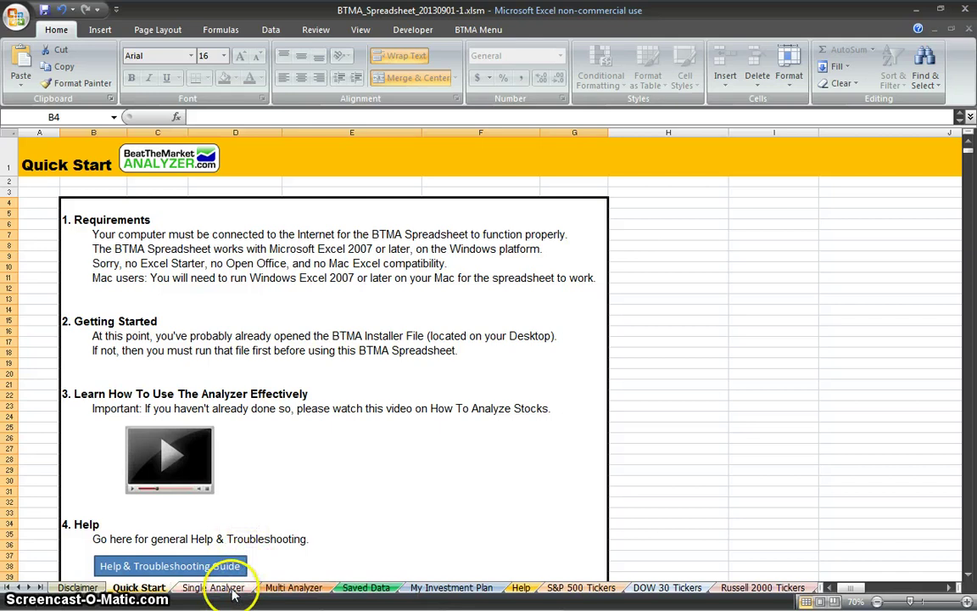
Browse the Single Analyzer and Multi Analyzer sheets, ending on Single Analyzer.
left_click(240, 587)
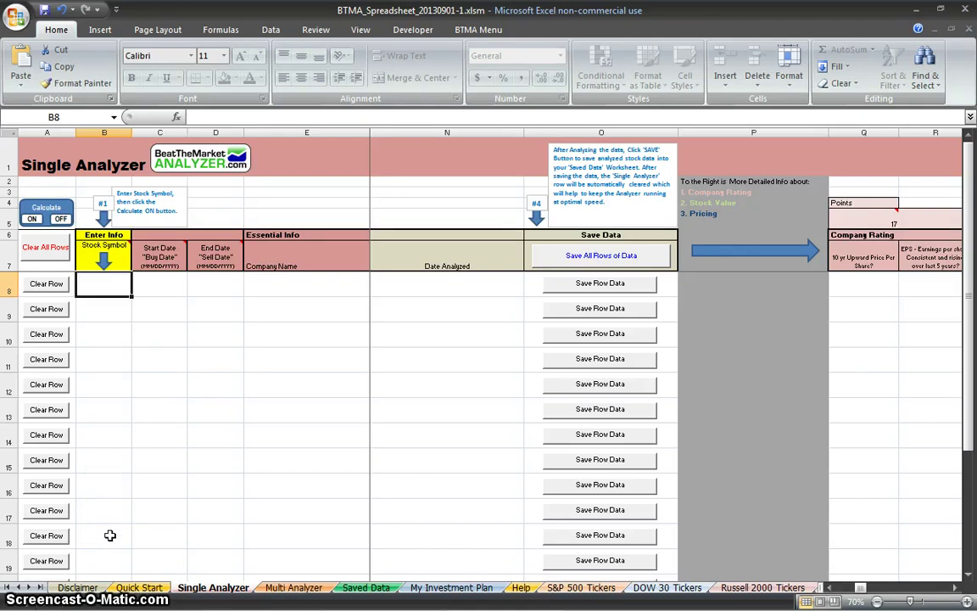
left_click(288, 587)
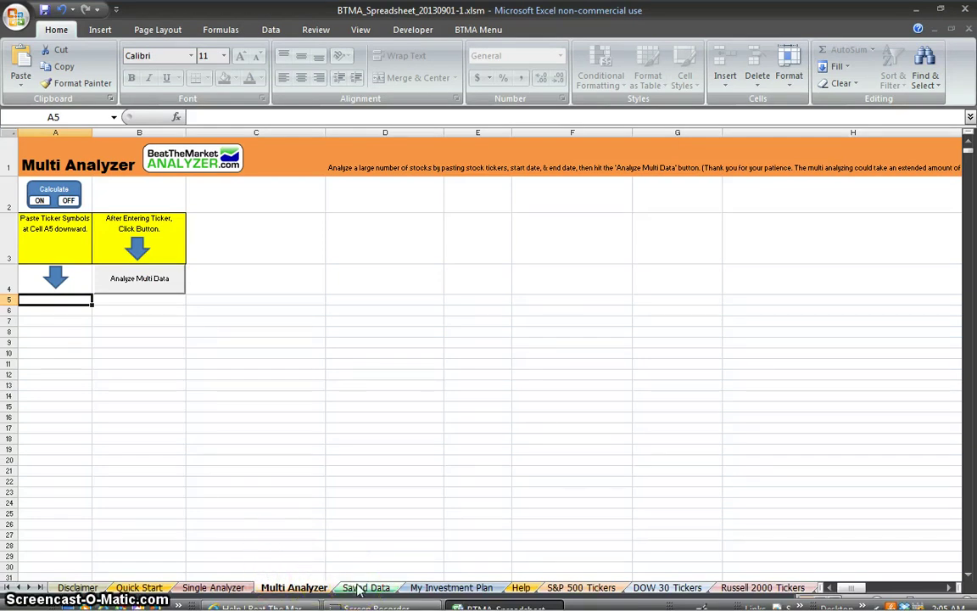
left_click(217, 587)
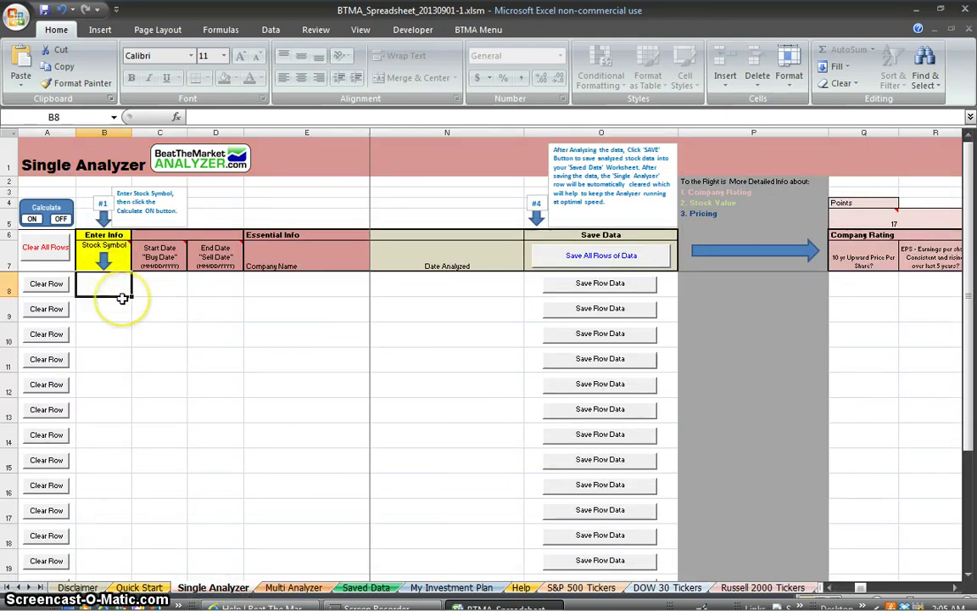
Enter KO in B8 of Single Analyzer and calculate, filling row 8 with Coca's results.
type("KO")
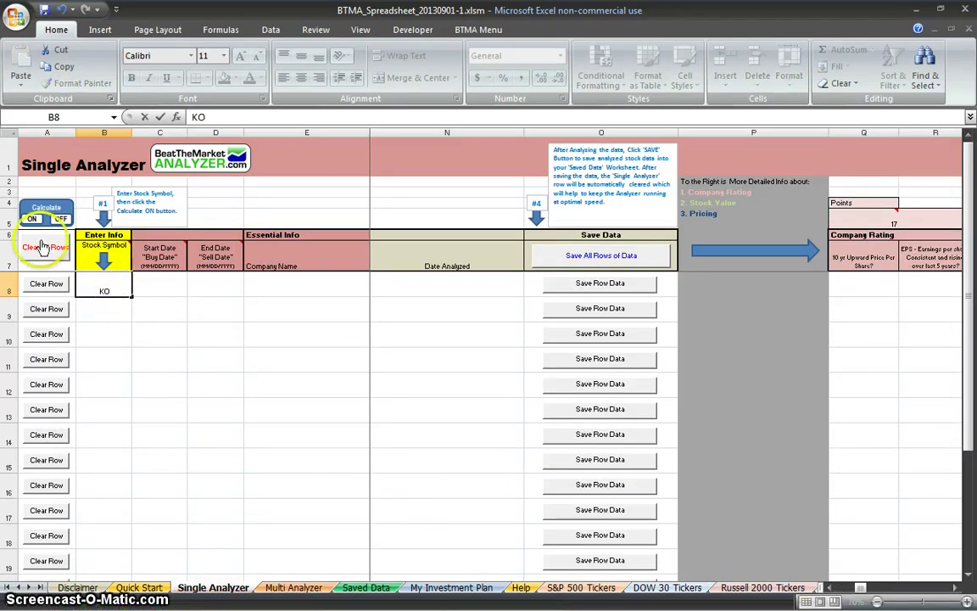
left_click(33, 220)
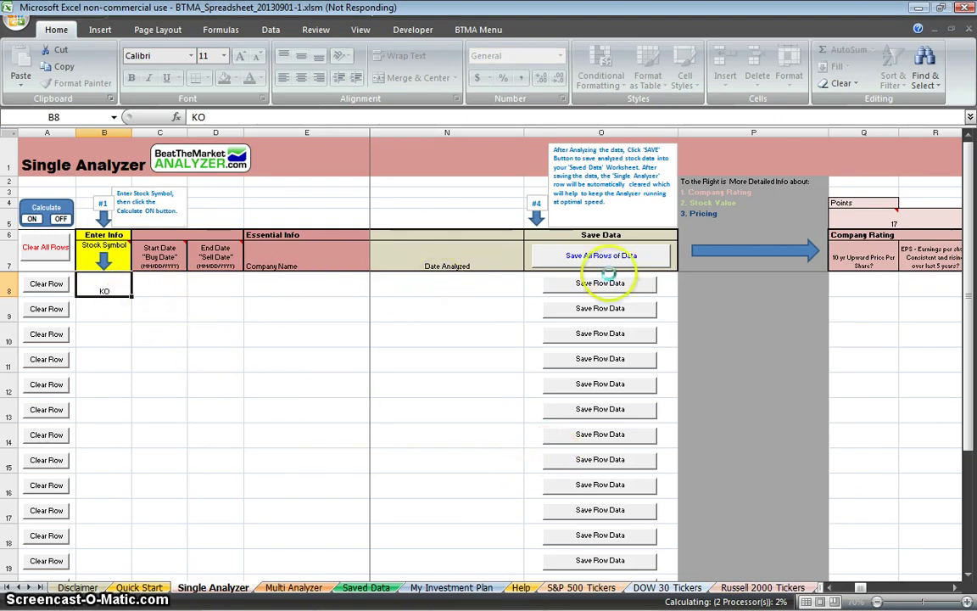
mouse_move(365, 604)
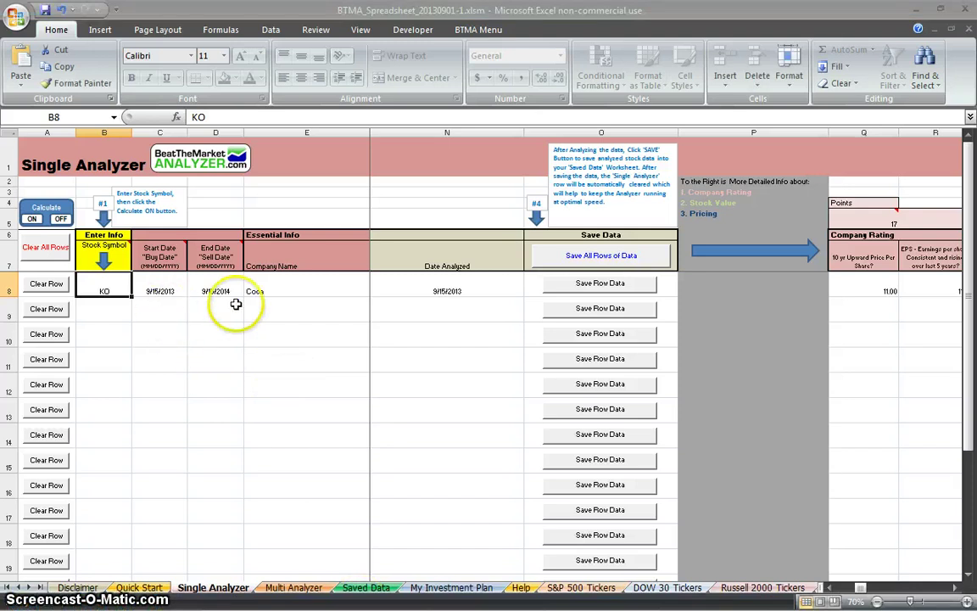
left_click(165, 292)
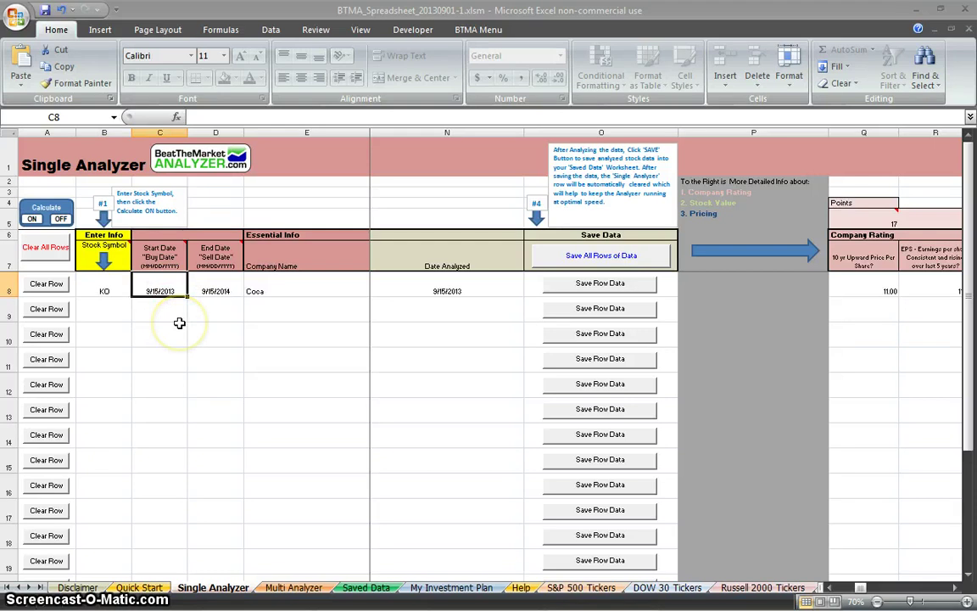
left_click(211, 288)
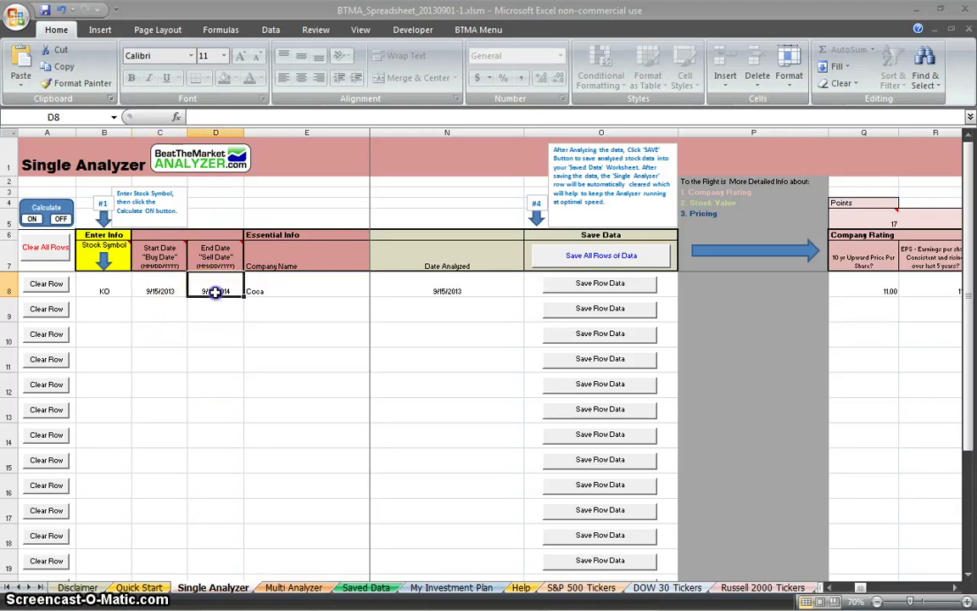
left_click(308, 287)
left_click(435, 288)
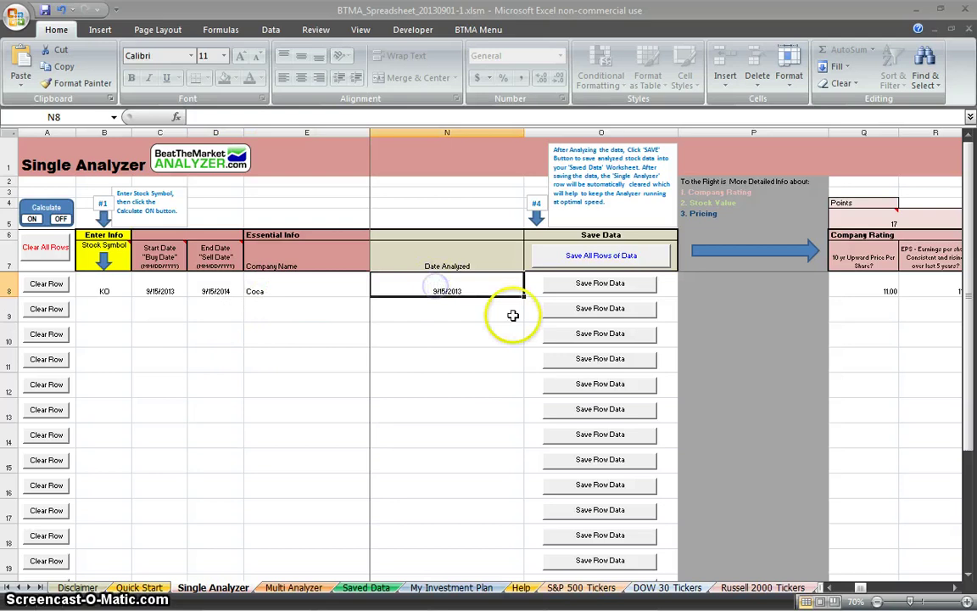
key("Left")
key("Left")
key("Left")
key("Left")
key("Left")
key("Left")
key("Left")
key("Left")
key("Left")
key("Left")
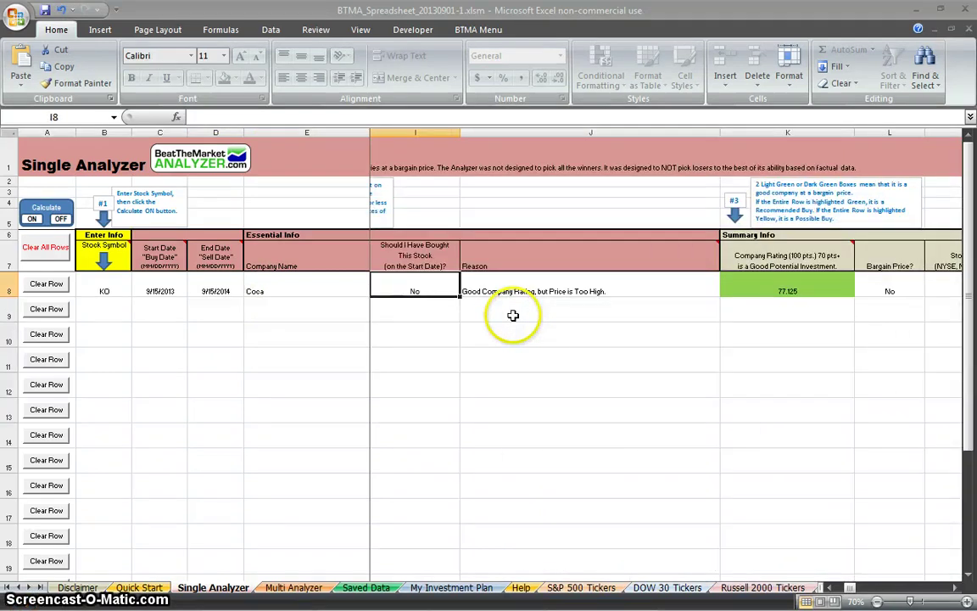
key("Right")
key("Right")
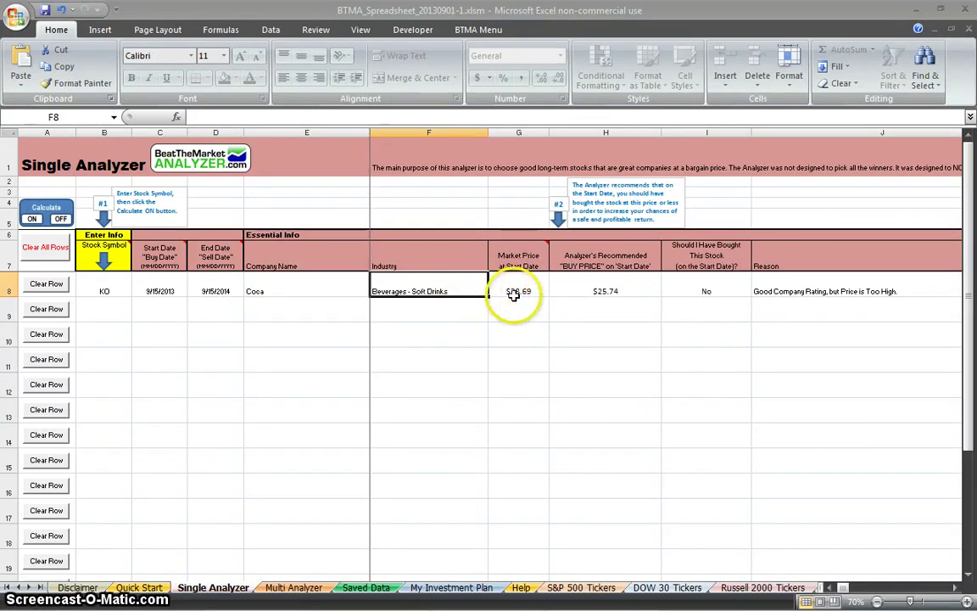
left_click(528, 294)
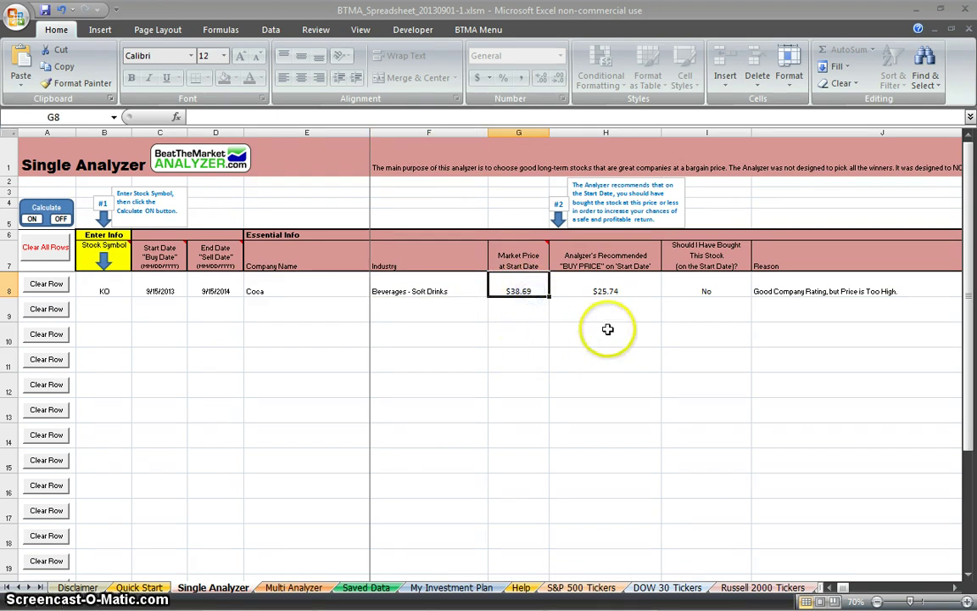
left_click(640, 290)
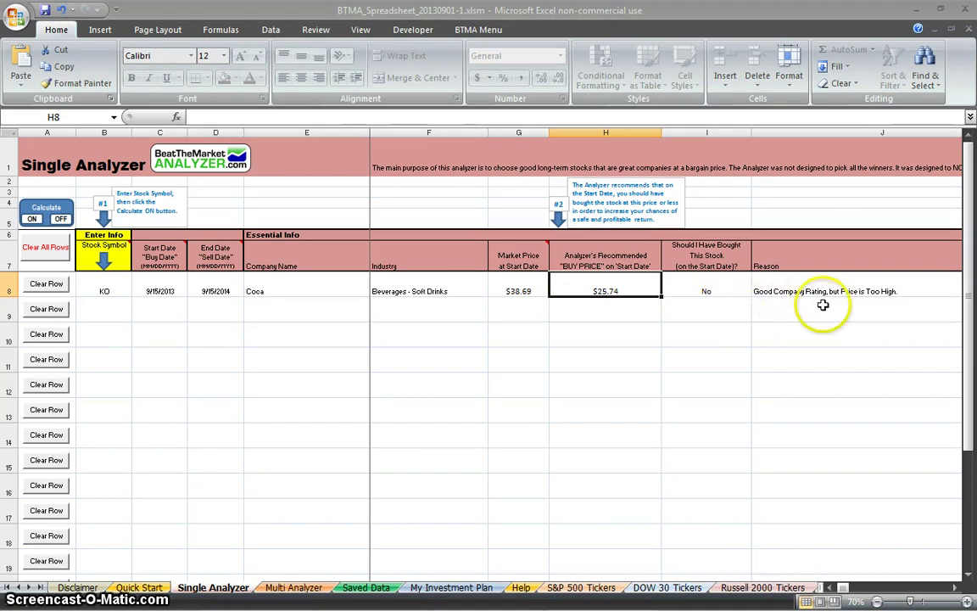
key("Right")
key("Right")
key("Right")
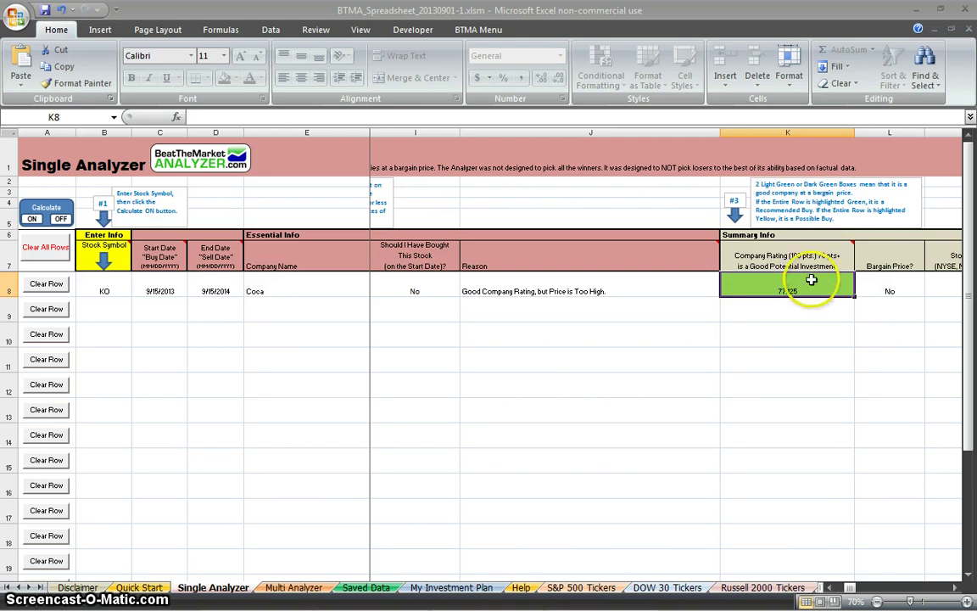
mouse_move(815, 265)
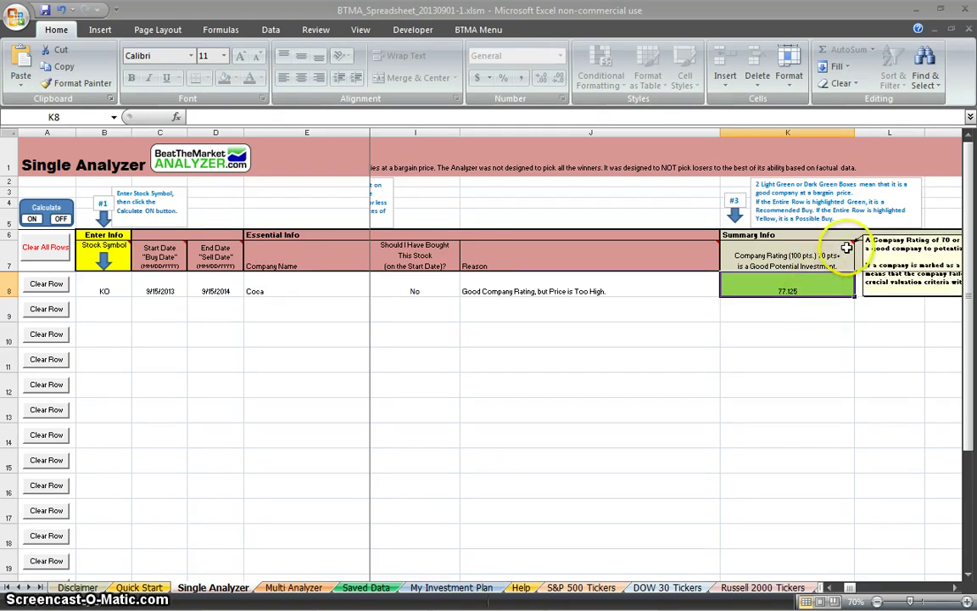
mouse_move(710, 247)
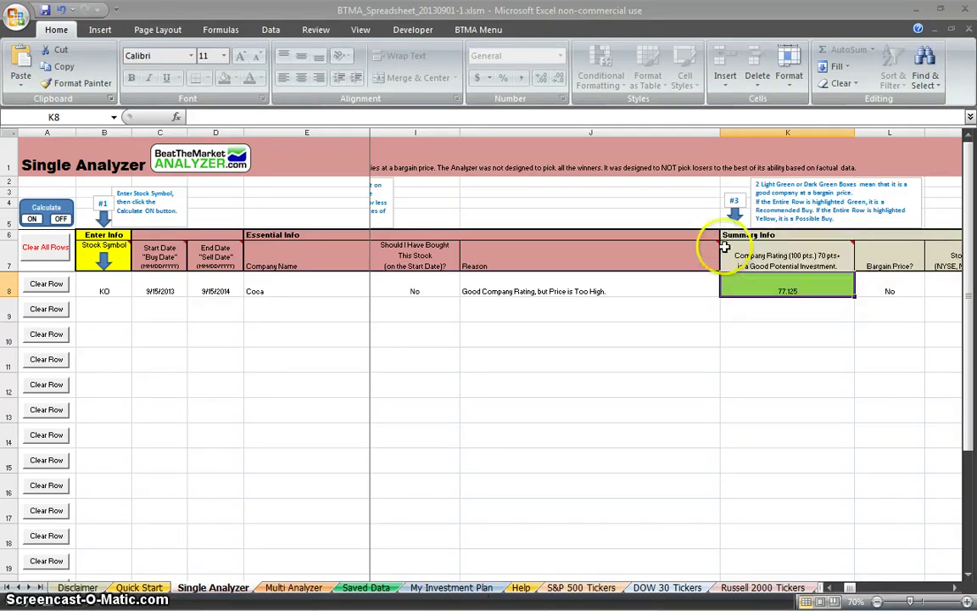
mouse_move(777, 253)
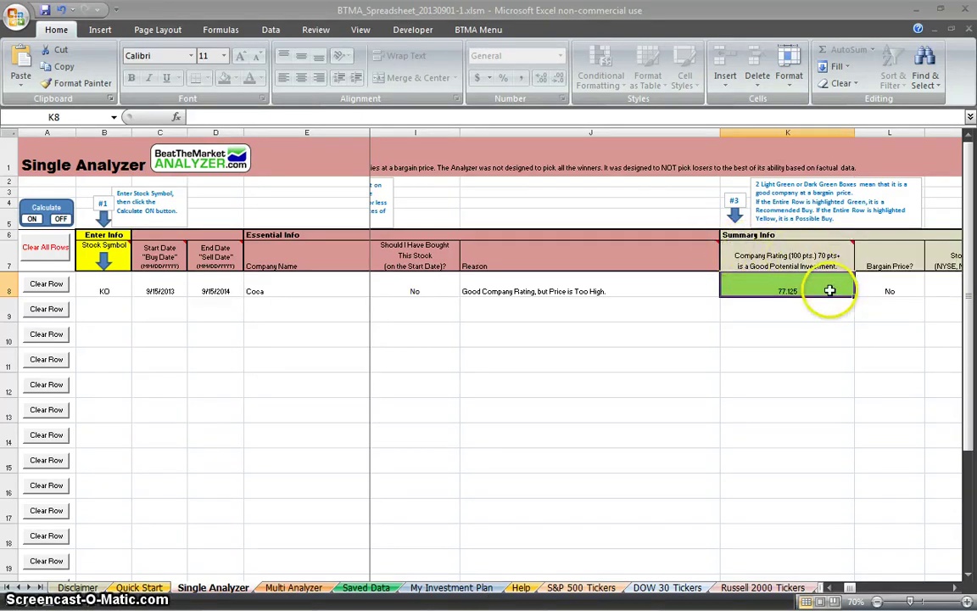
key("Right")
key("Right")
key("Right")
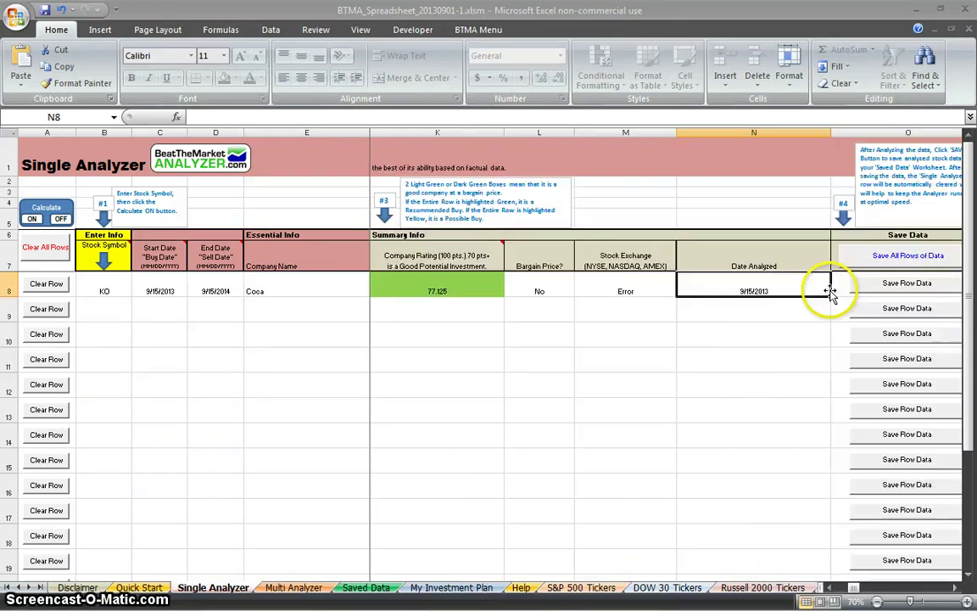
key("Right")
key("Right")
key("Right")
key("Right")
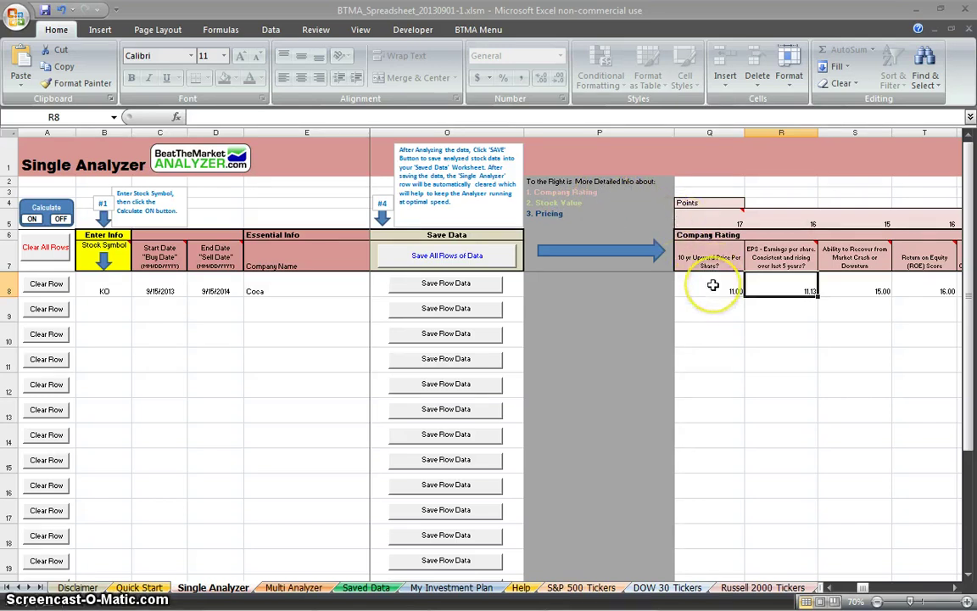
left_click(712, 286)
key("Right")
key("Right")
key("Right")
key("Right")
key("Right")
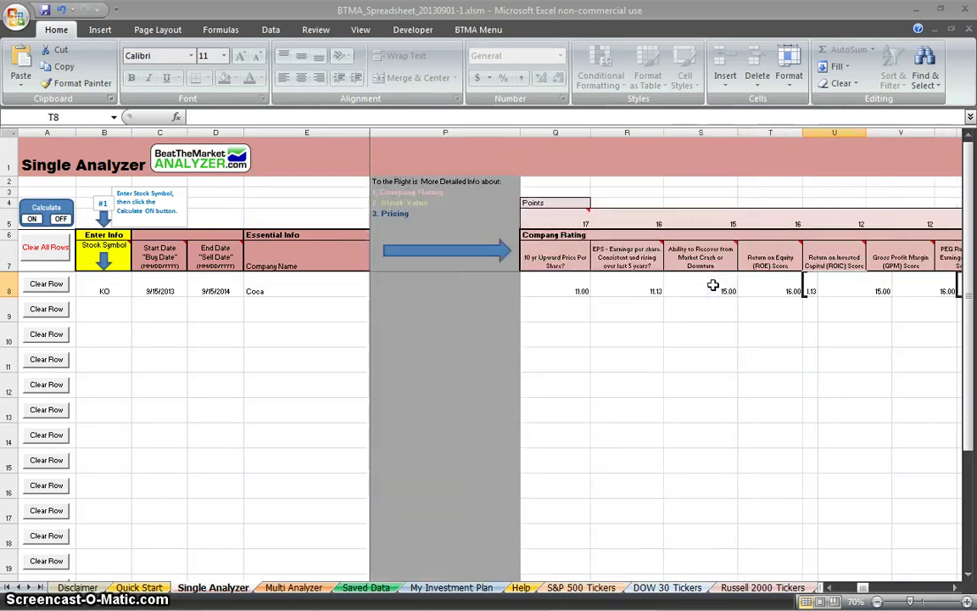
key("Right")
key("Right")
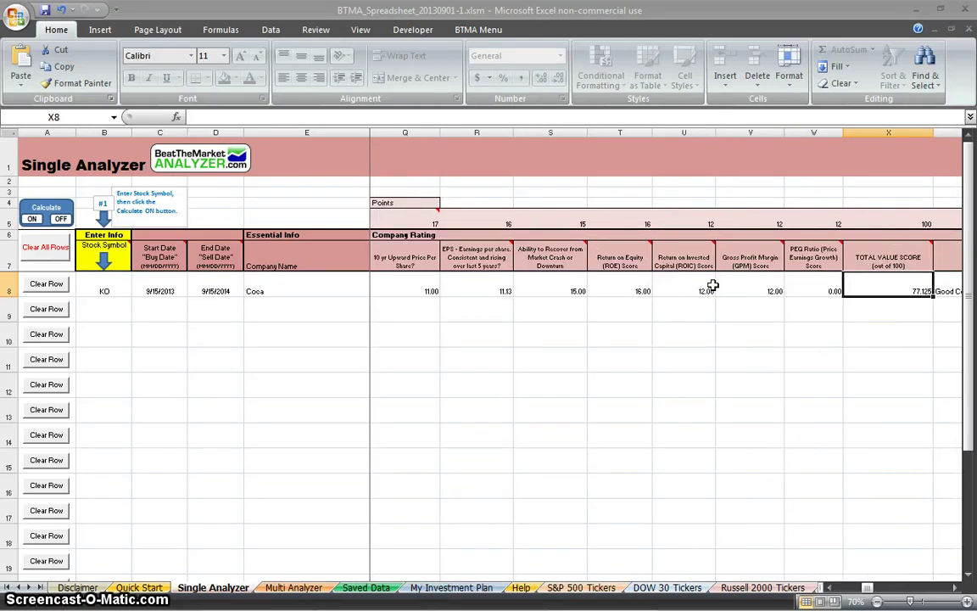
key("Left")
key("Left")
key("Left")
key("Left")
key("Left")
key("Left")
key("Left")
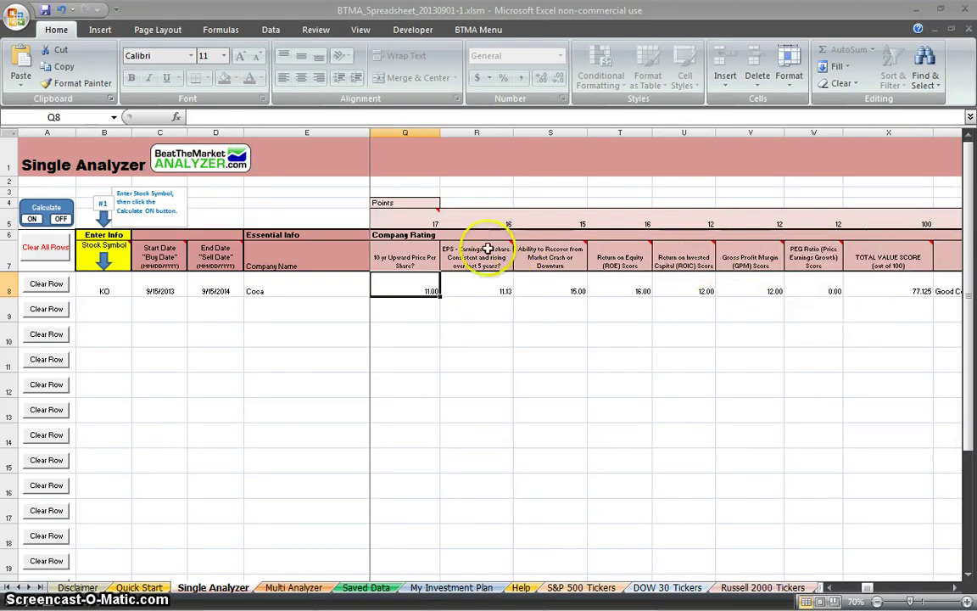
left_click(415, 223)
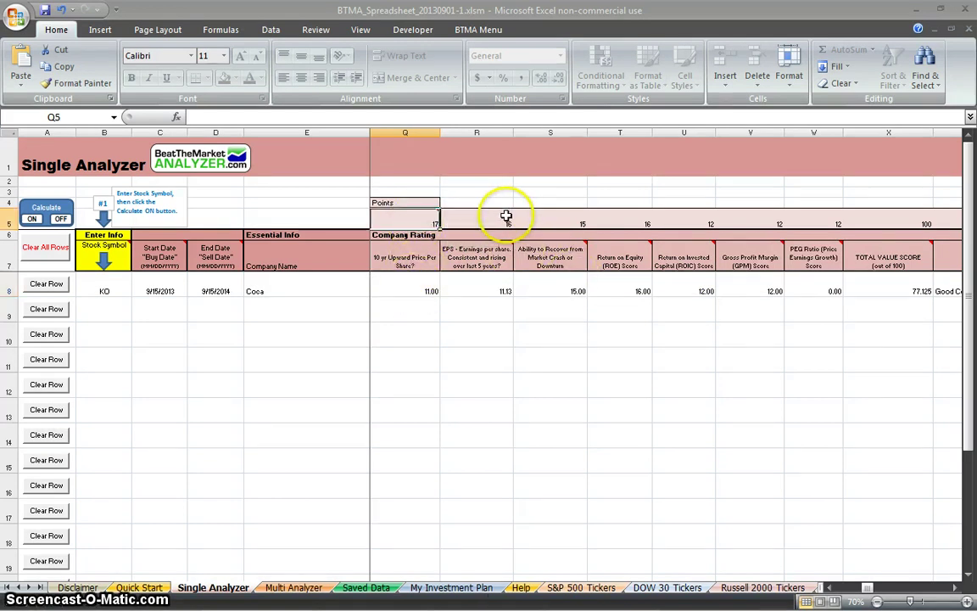
left_click(506, 216)
left_click(561, 225)
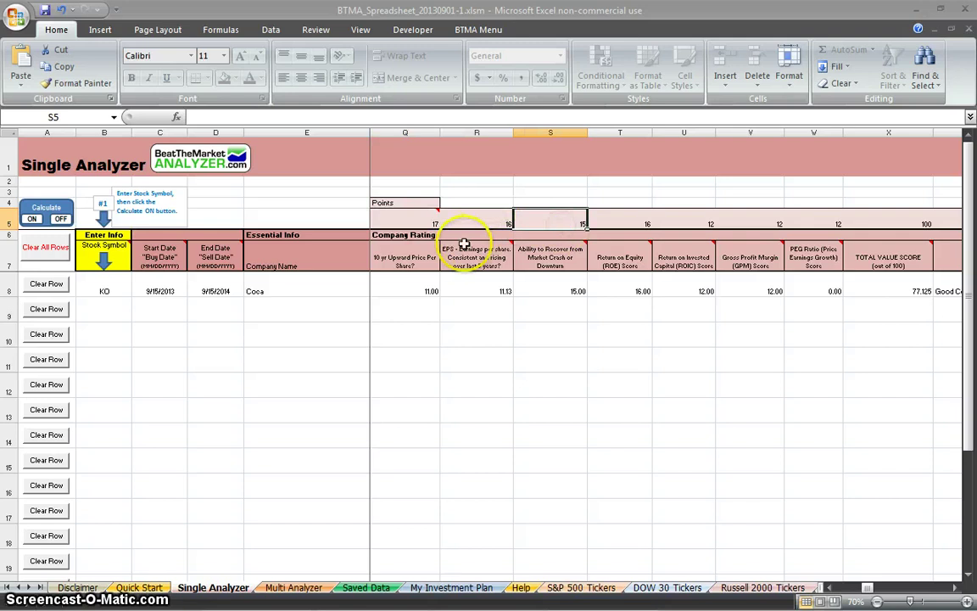
left_click(419, 257)
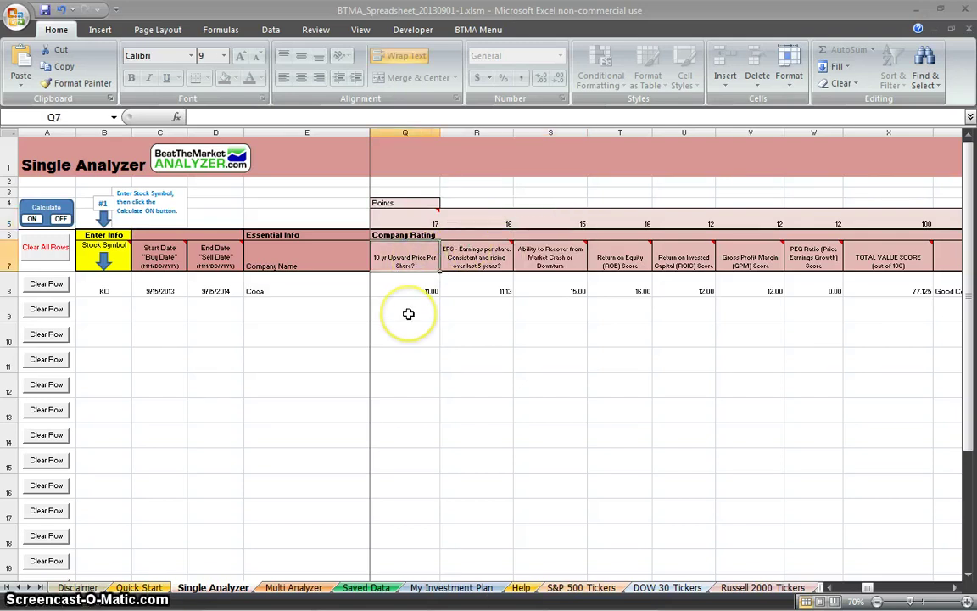
left_click(431, 223)
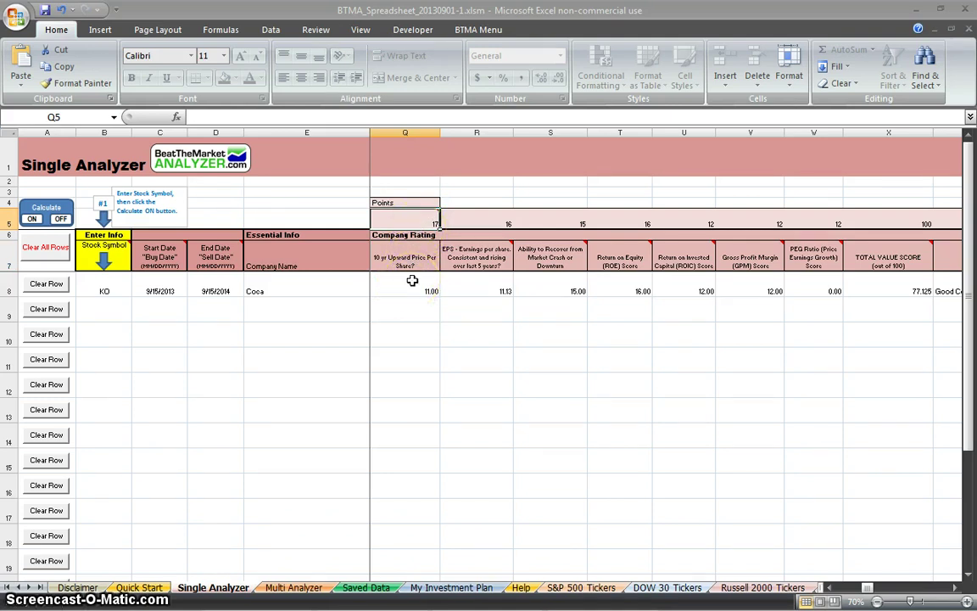
mouse_move(482, 266)
left_click(737, 288)
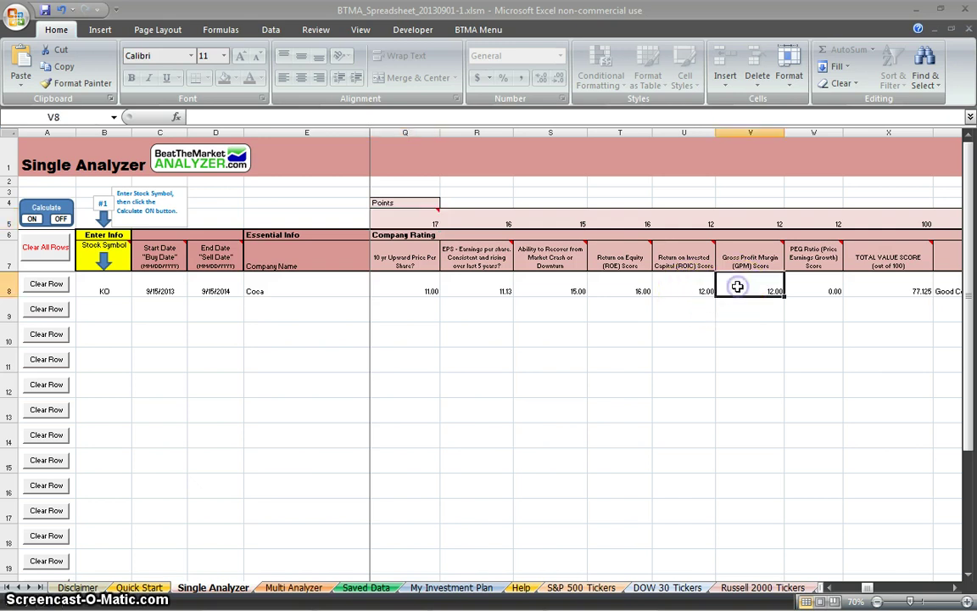
key("Right")
key("Right")
key("Right")
key("Right")
key("Right")
key("Left")
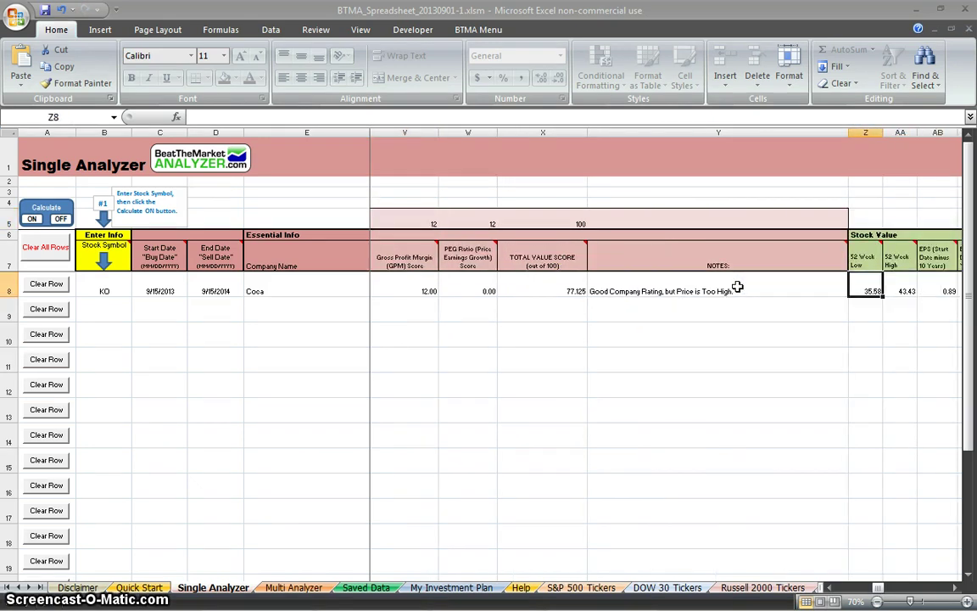
key("Right")
key("Right")
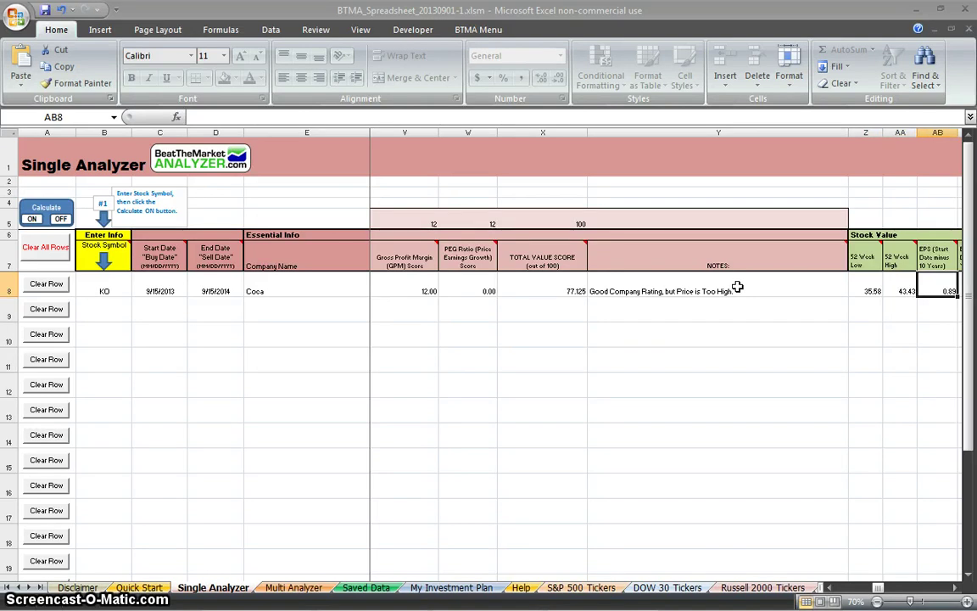
key("Right")
key("Right")
key("Right")
key("Right")
key("Right")
key("Right")
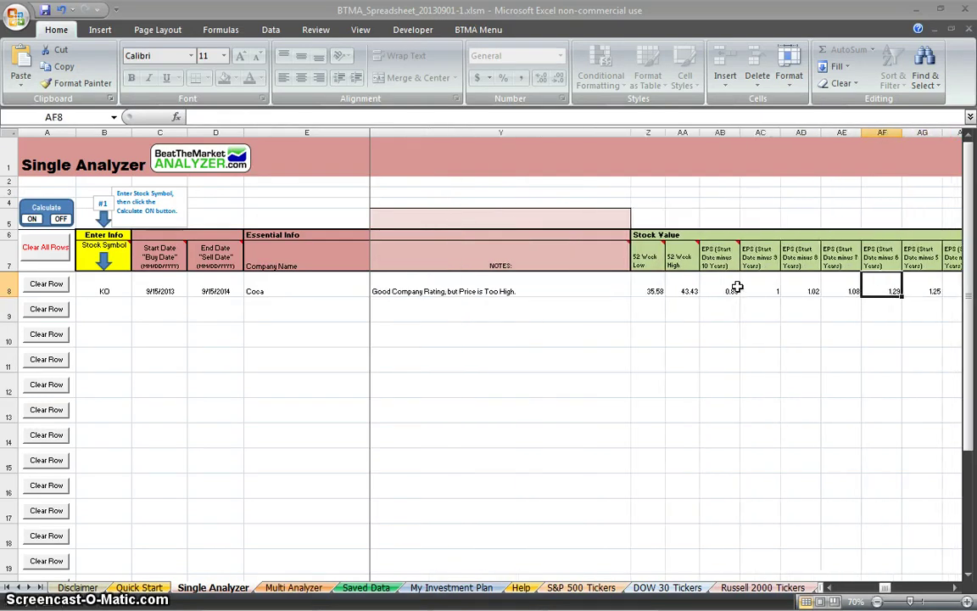
key("Left")
key("Left")
key("Left")
key("Left")
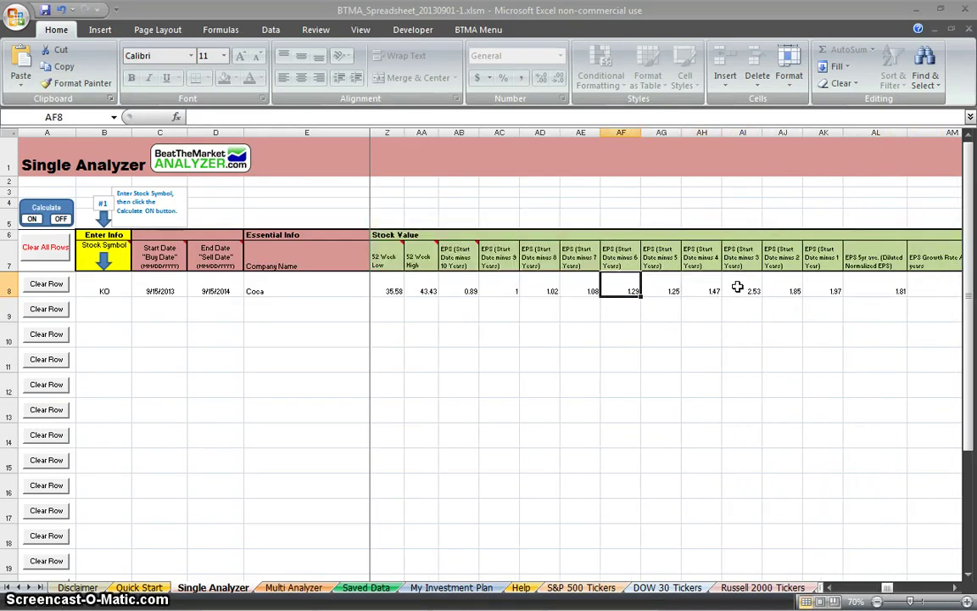
key("Left")
key("Right")
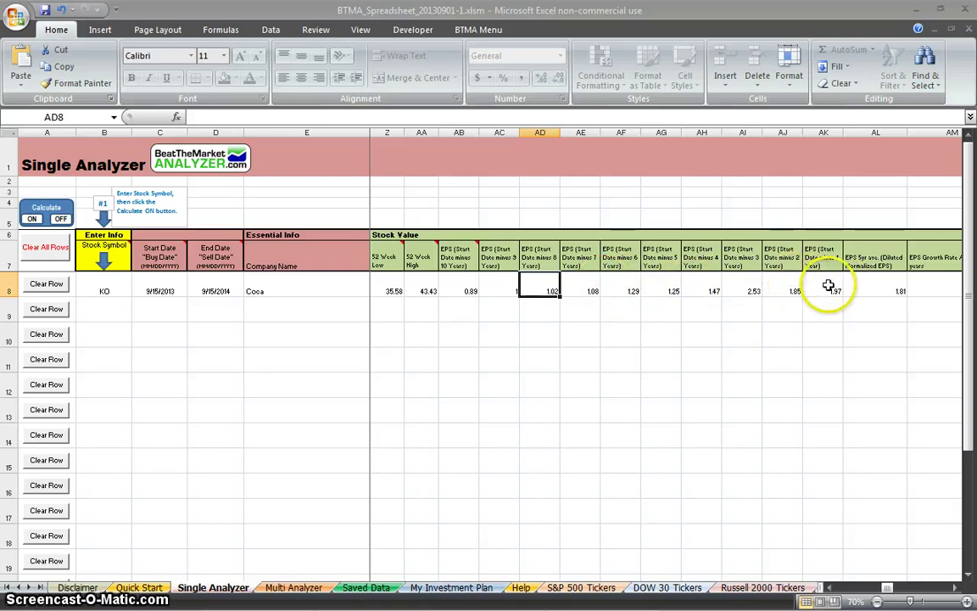
left_click(855, 284)
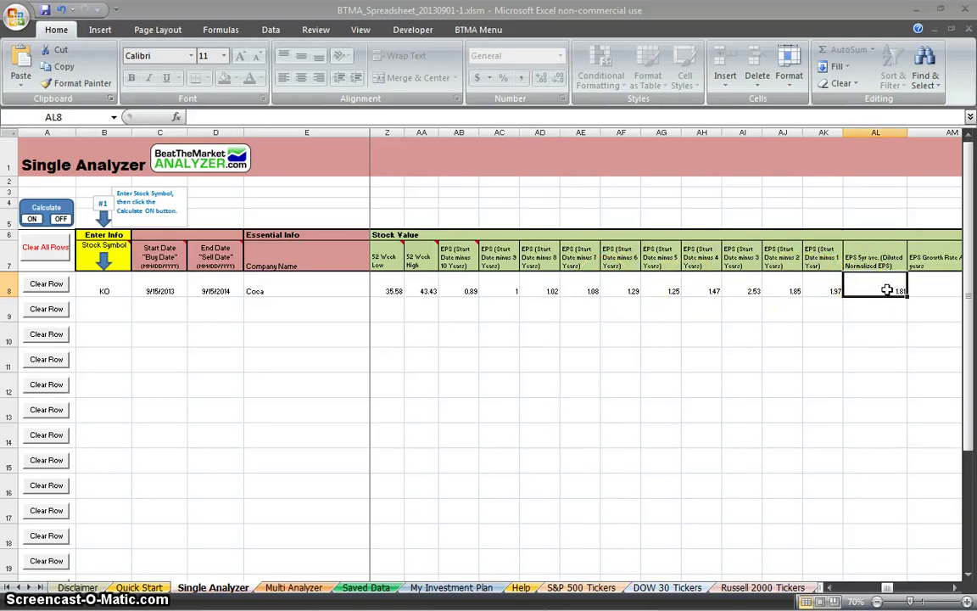
left_click(927, 286)
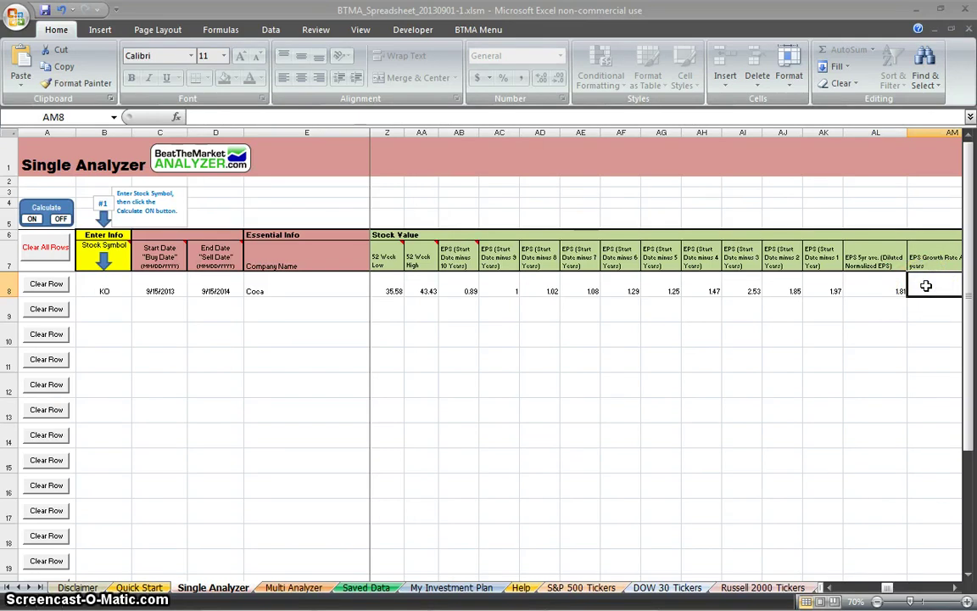
key("Right")
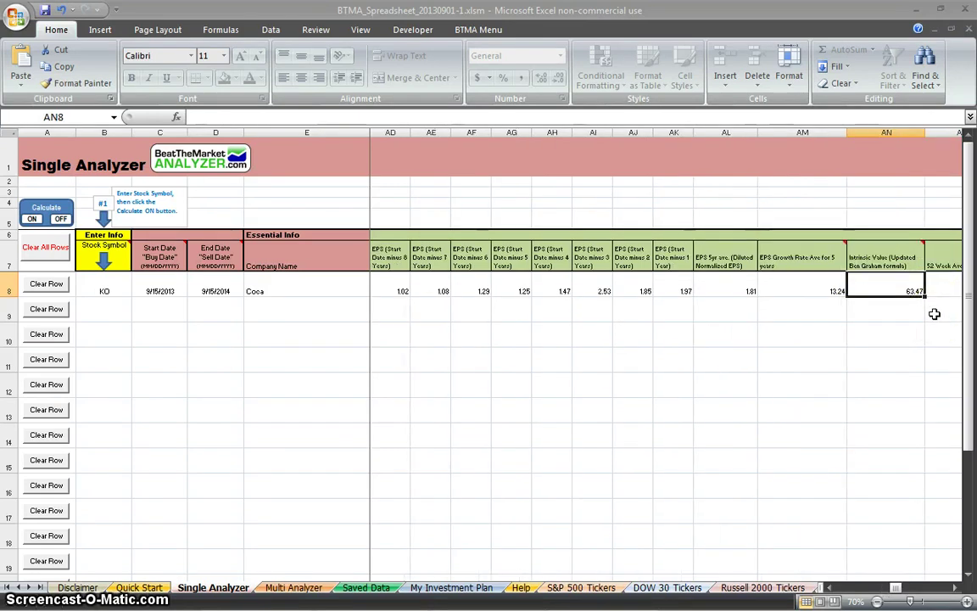
left_click(901, 308)
left_click(899, 305)
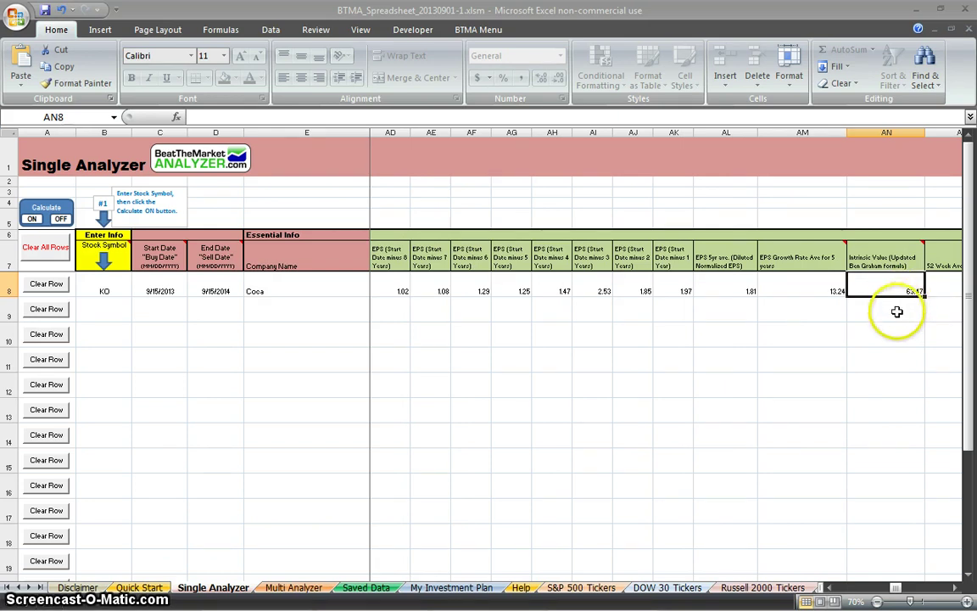
left_click(898, 307)
key("Right")
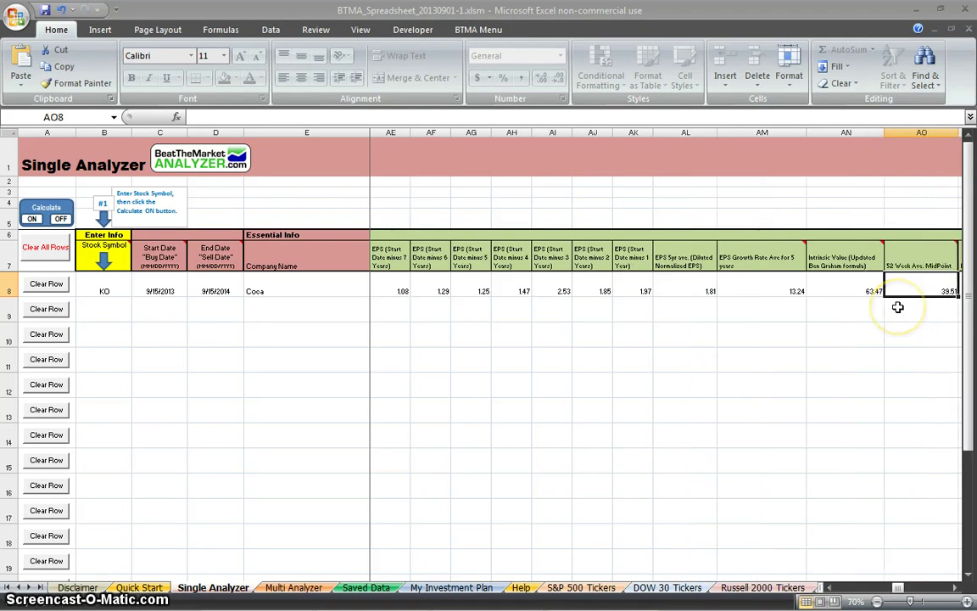
left_click(904, 306)
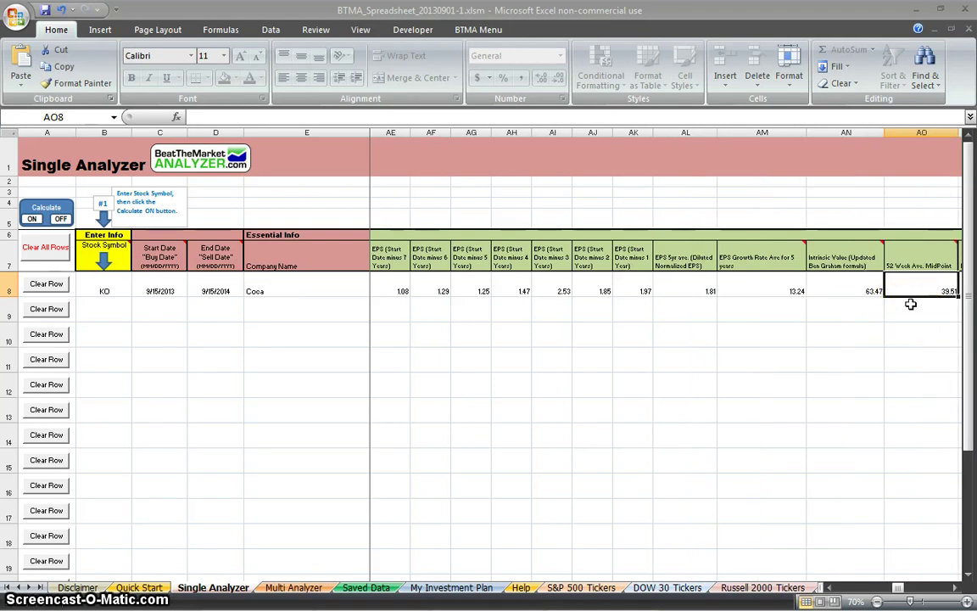
key("Right")
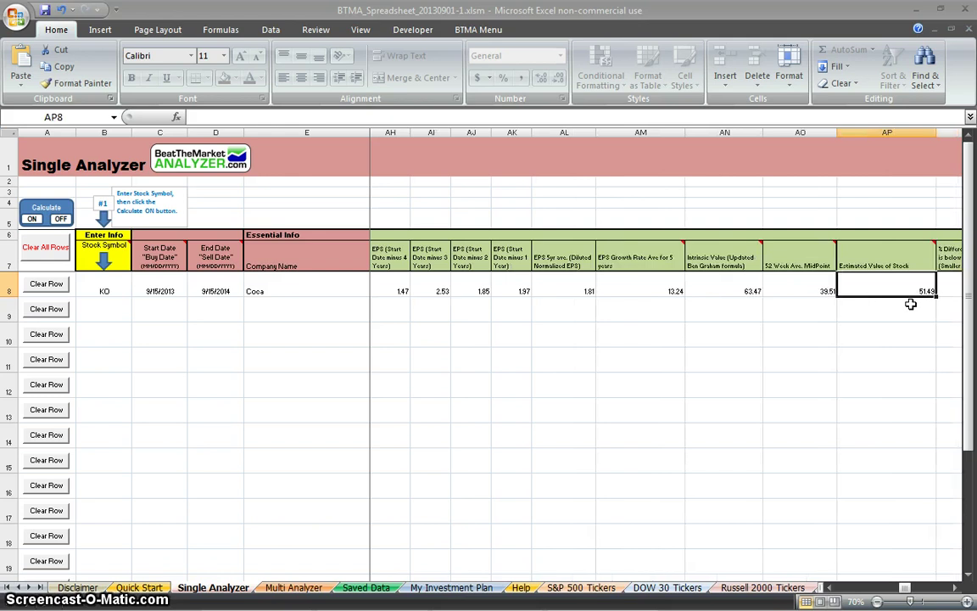
left_click(894, 280)
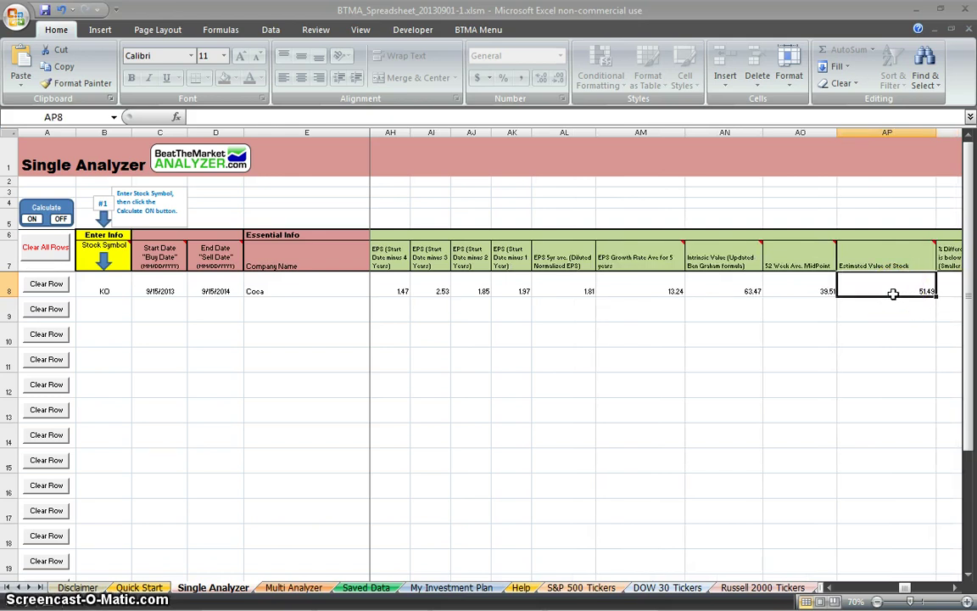
key("Right")
left_click(882, 298)
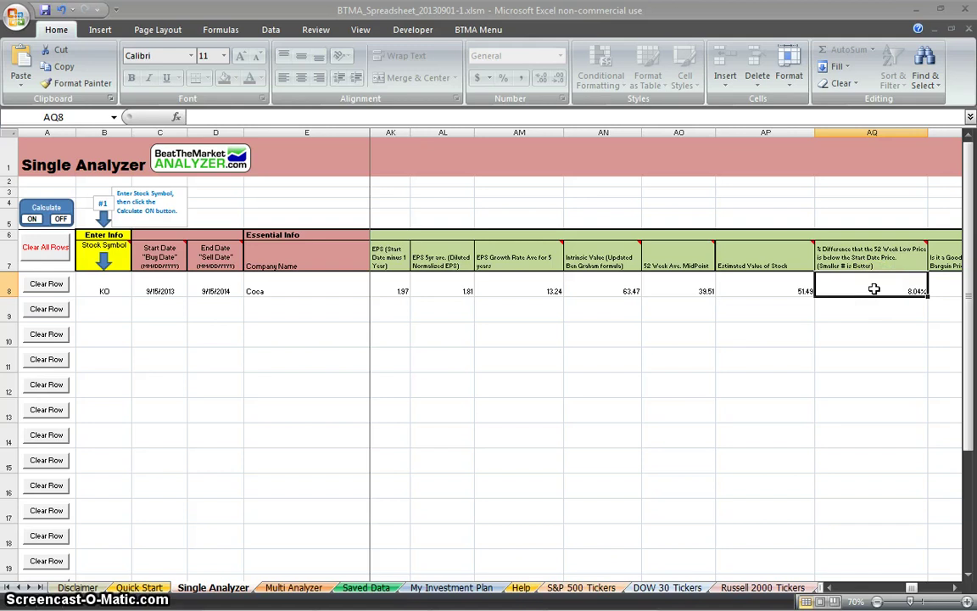
left_click(859, 280)
key("Right")
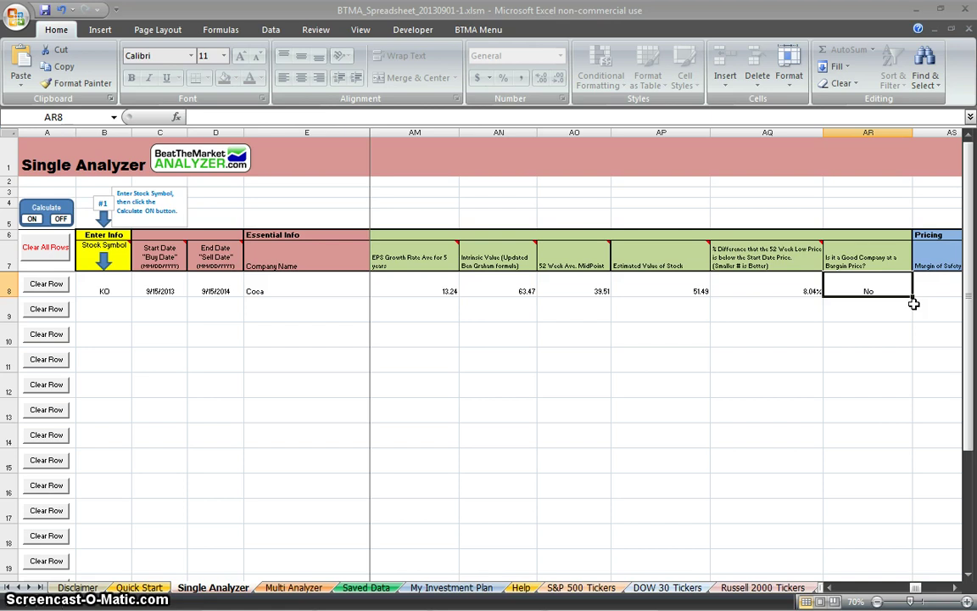
key("Right")
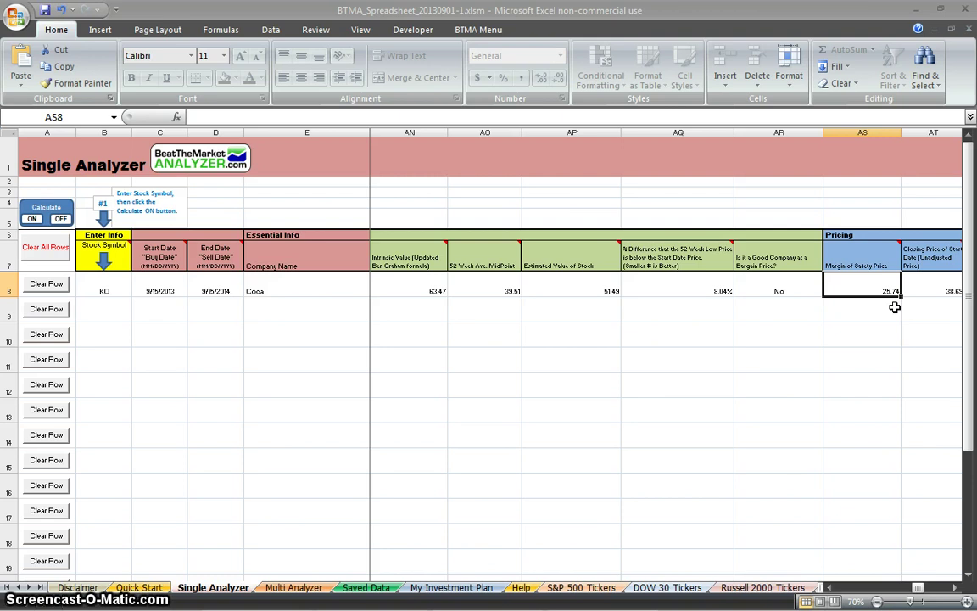
key("Right")
key("Right")
key("Right")
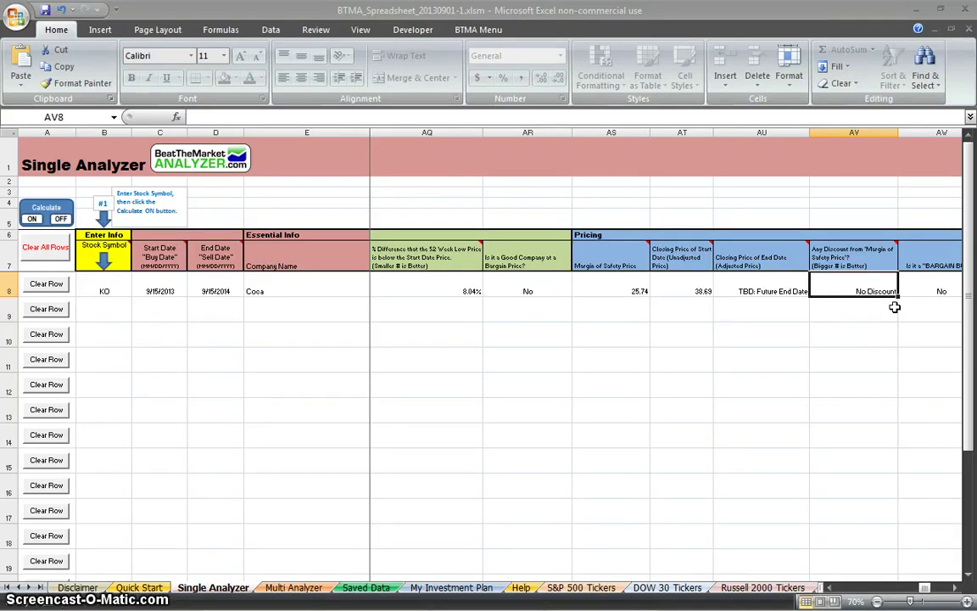
key("Right")
key("Down")
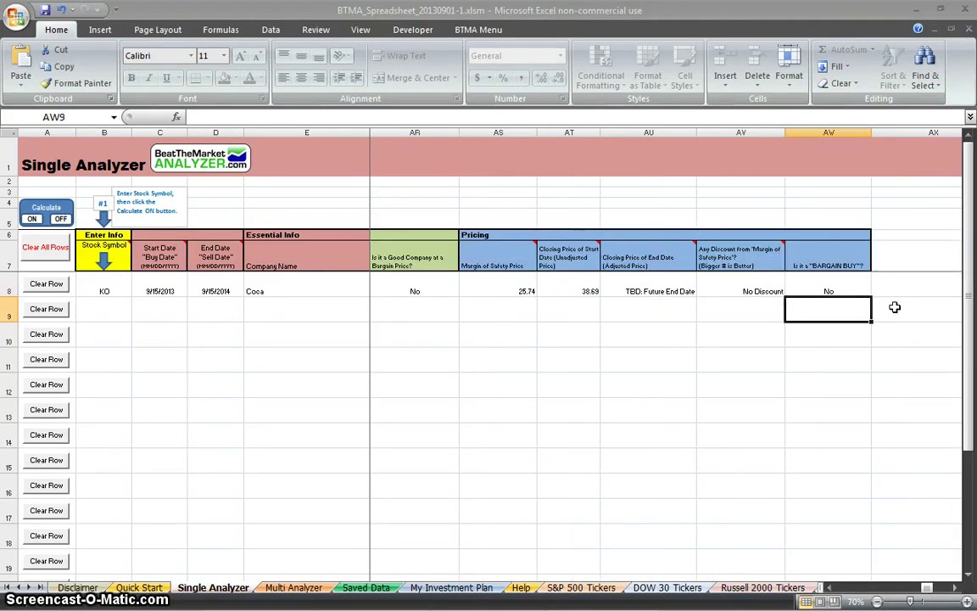
key("Left")
key("Left")
key("Left")
key("Left")
key("Left")
key("Left")
key("Left")
key("Left")
key("Left")
key("Left")
key("Left")
key("Left")
key("Left")
key("Left")
key("Left")
key("Left")
key("Left")
key("Left")
key("Left")
key("Left")
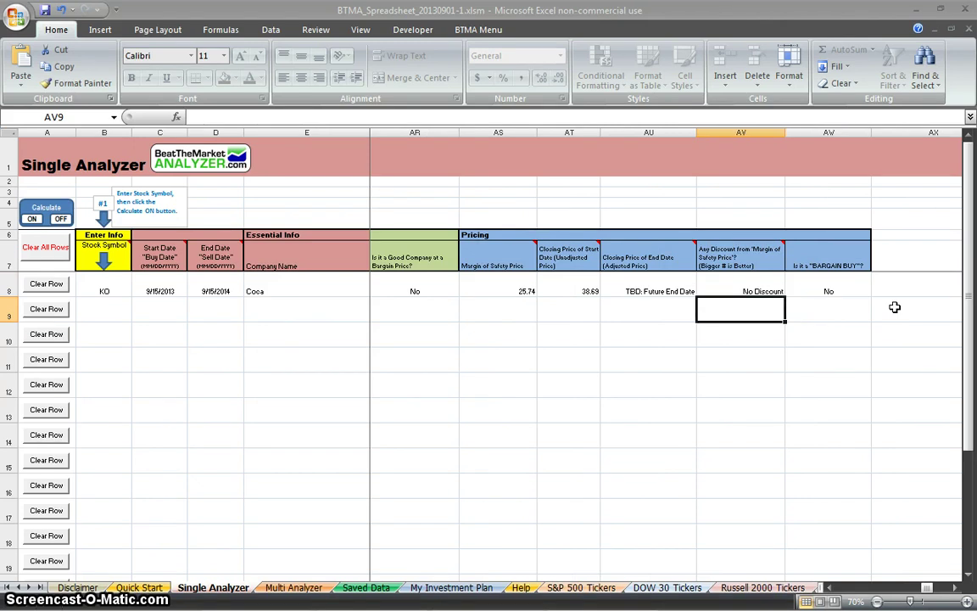
Enter CVX in B9 and calculate, giving Chevron a $124.14 buy price rated Possibly.
key("Left")
key("Left")
key("Left")
key("Left")
key("Left")
key("Left")
key("Left")
key("Left")
key("Left")
key("Left")
key("Left")
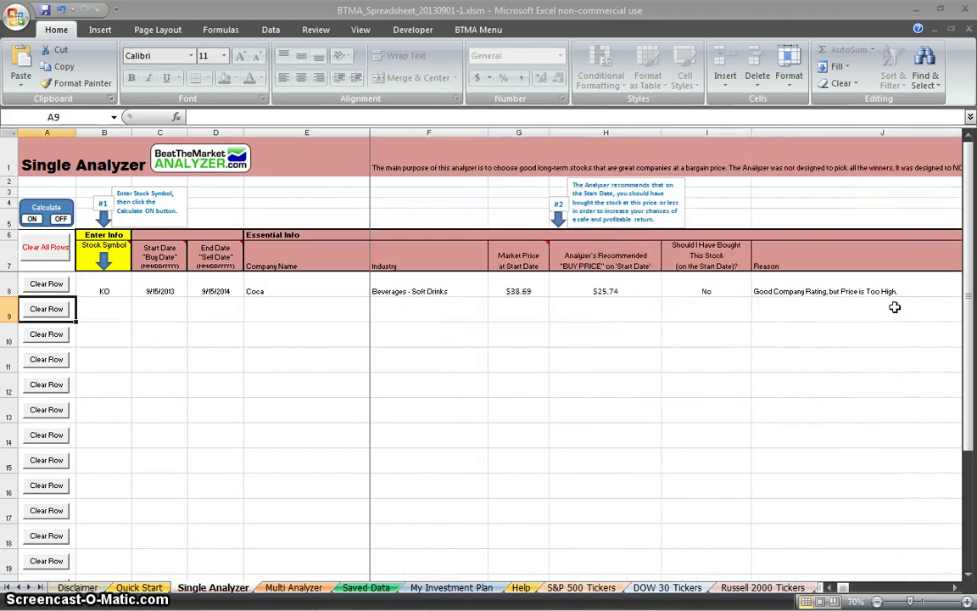
type("C")
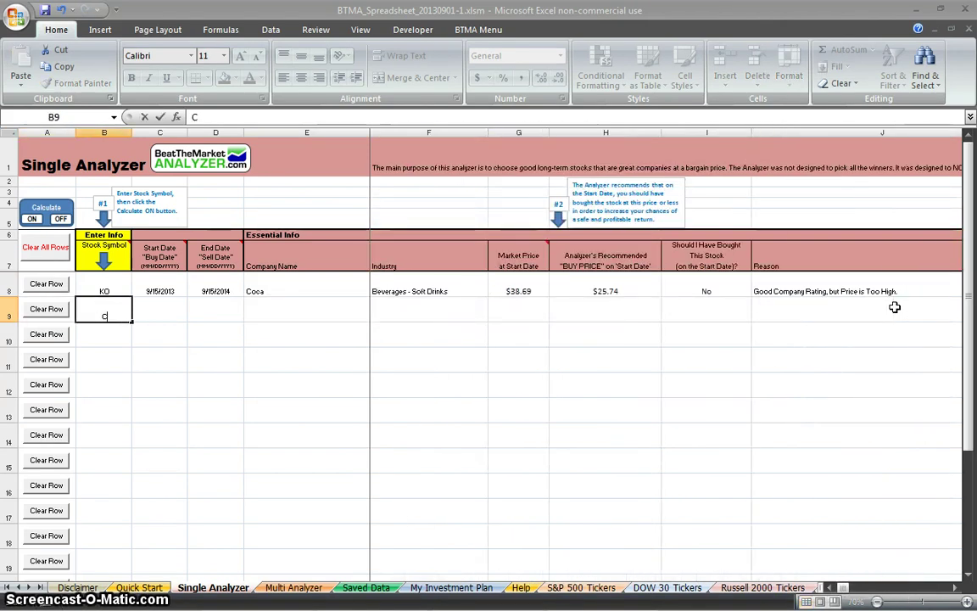
type("VX")
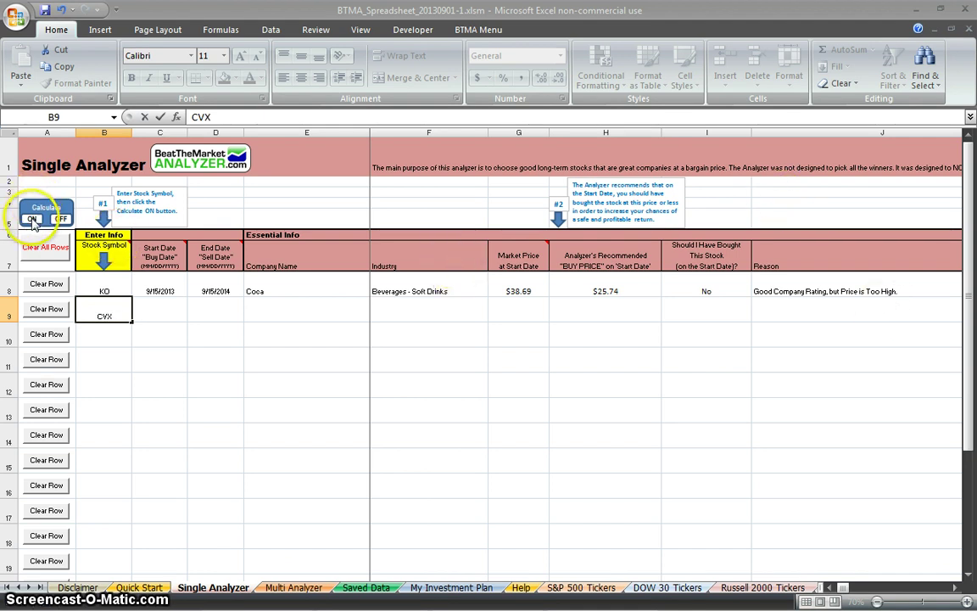
left_click(32, 219)
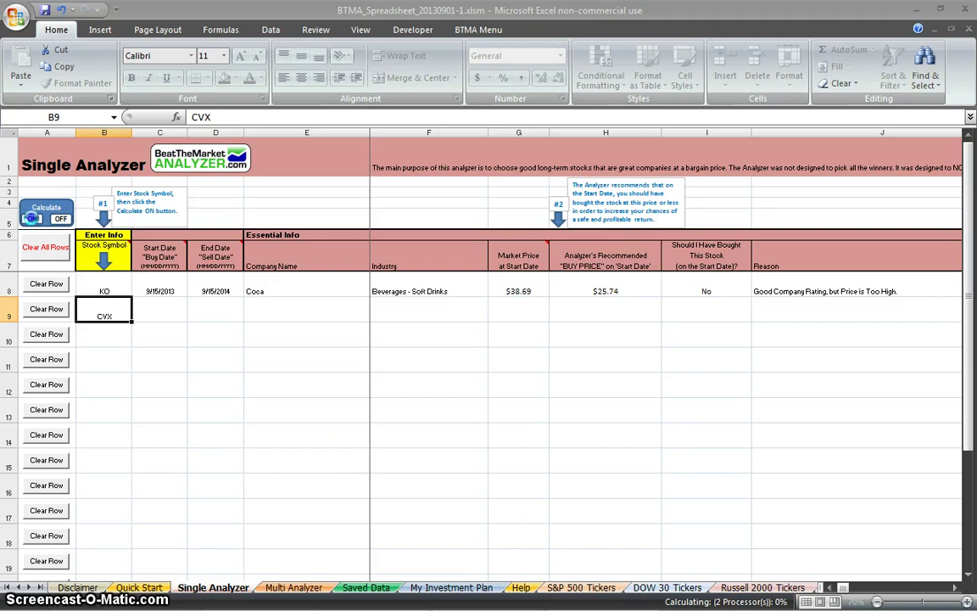
mouse_move(392, 602)
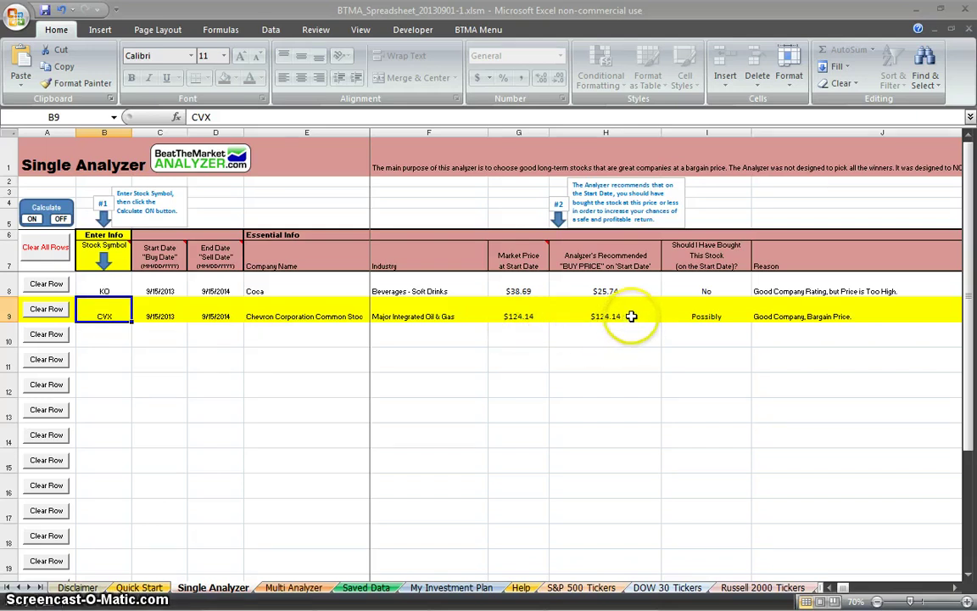
left_click(780, 316)
key("Right")
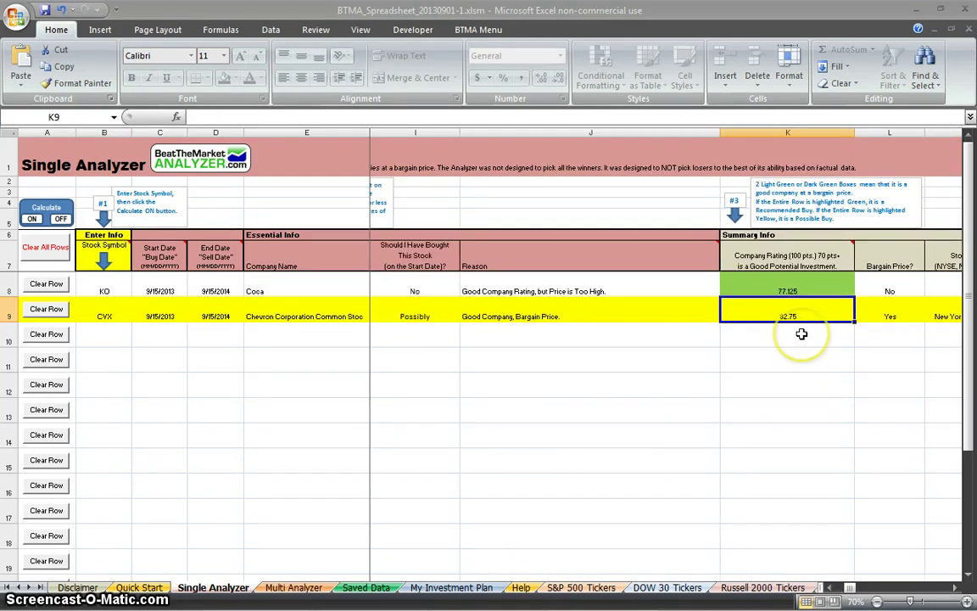
left_click(807, 314)
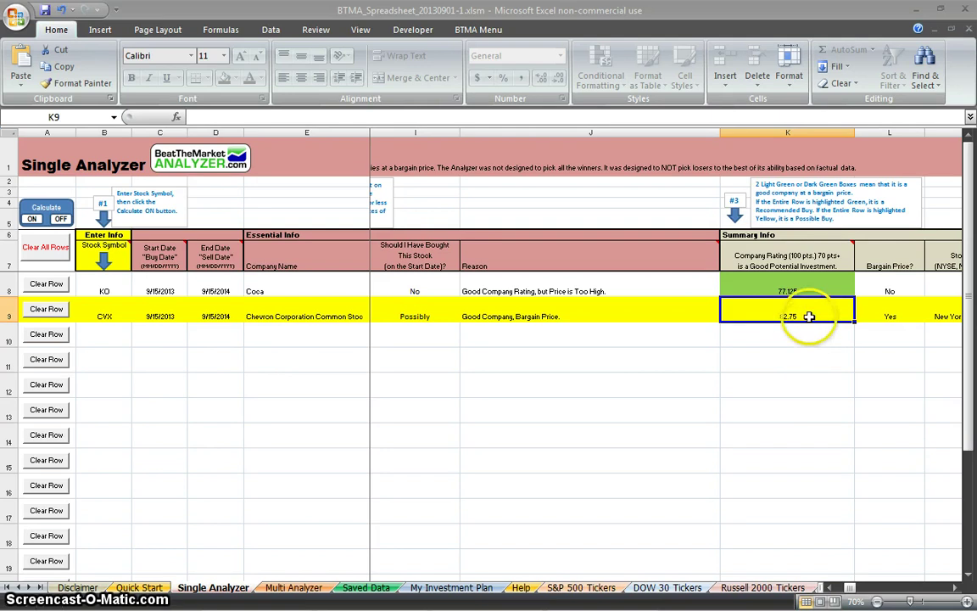
key("Right")
key("Right")
key("Right")
key("Right")
key("Right")
key("Right")
key("Right")
key("Right")
key("Right")
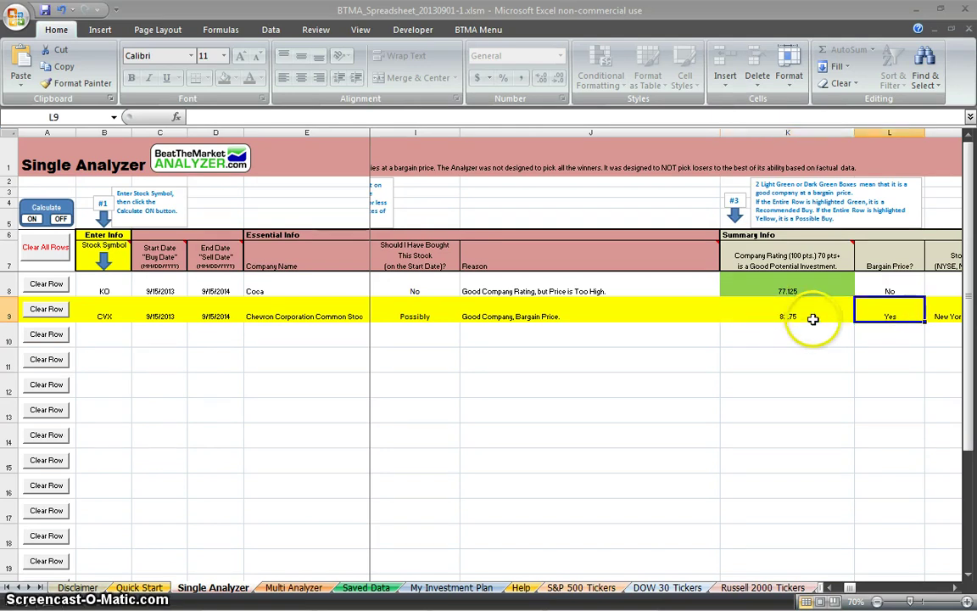
key("Right")
key("Right")
key("Right")
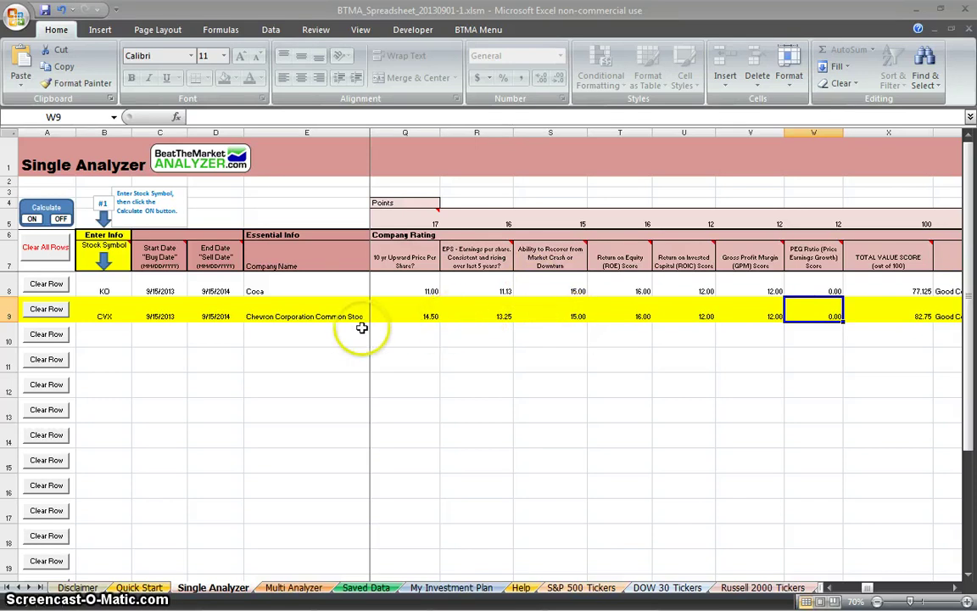
key("Left")
key("Left")
key("Left")
key("Left")
key("Left")
key("Left")
key("Left")
key("Left")
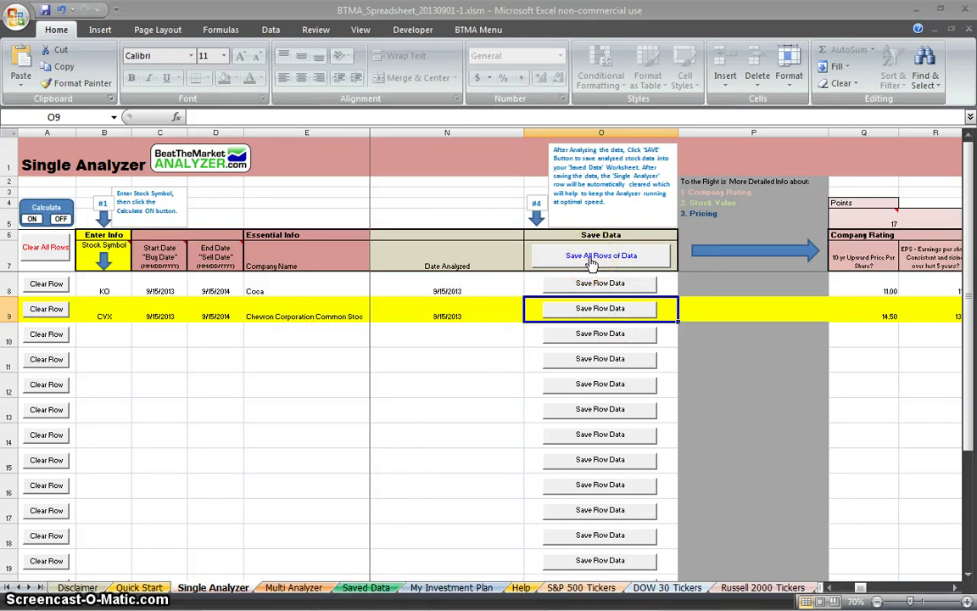
Save all analyzed rows (KO and CVX) to Saved Data, then switch to Multi Analyzer.
left_click(591, 260)
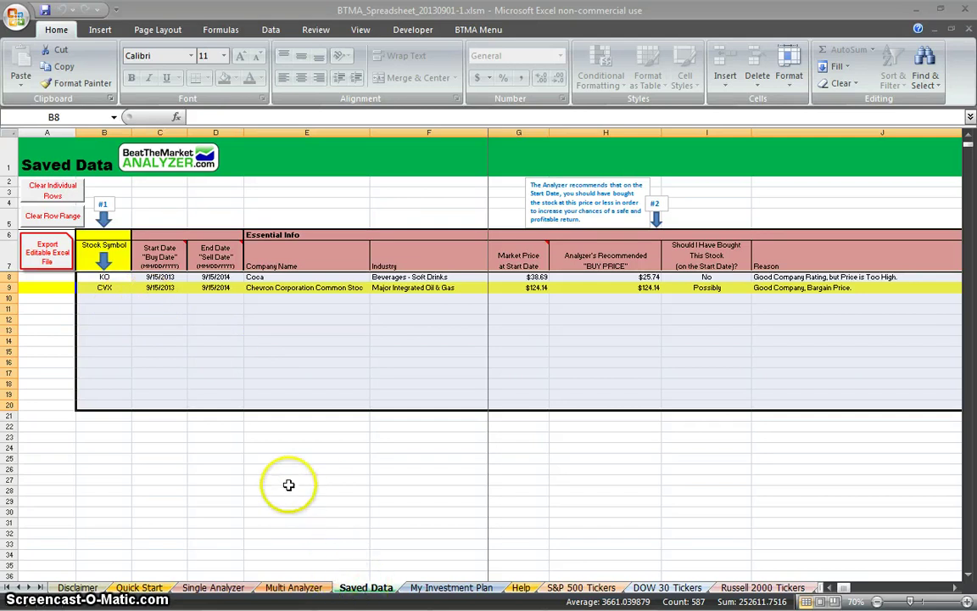
left_click(195, 346)
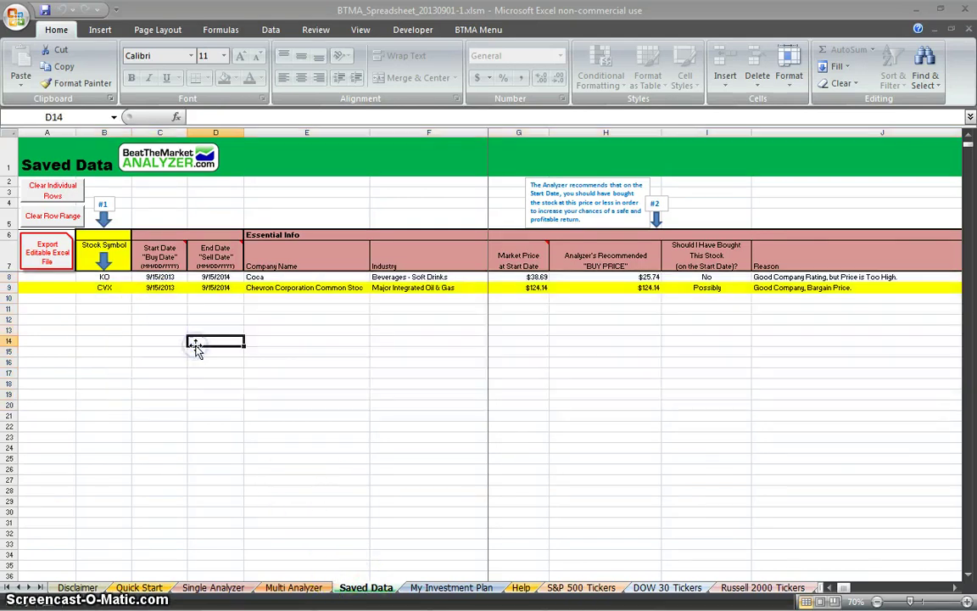
left_click(294, 588)
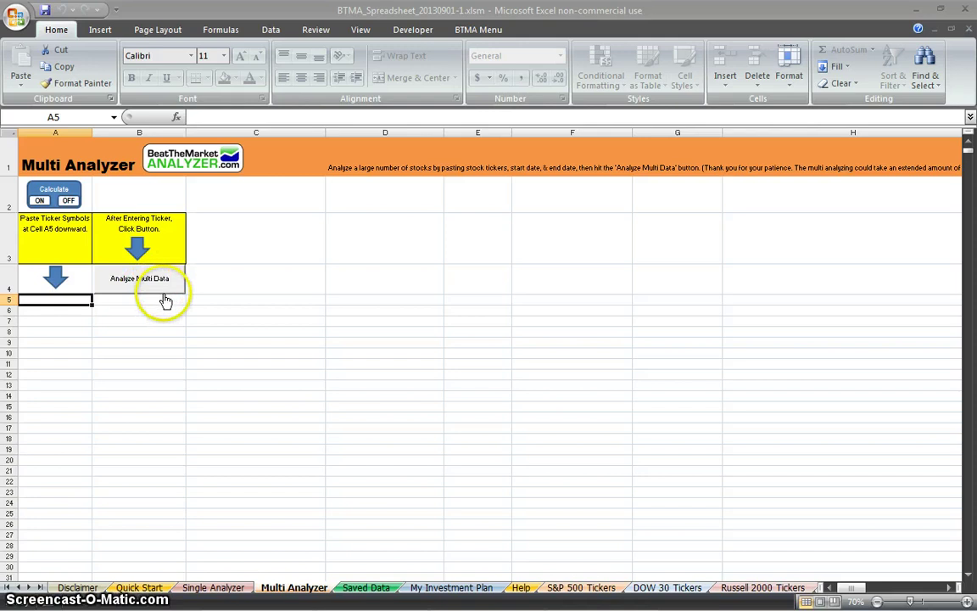
Copy the seven DOW tickers MMM through CAT from the DOW 30 Tickers sheet.
left_click(565, 588)
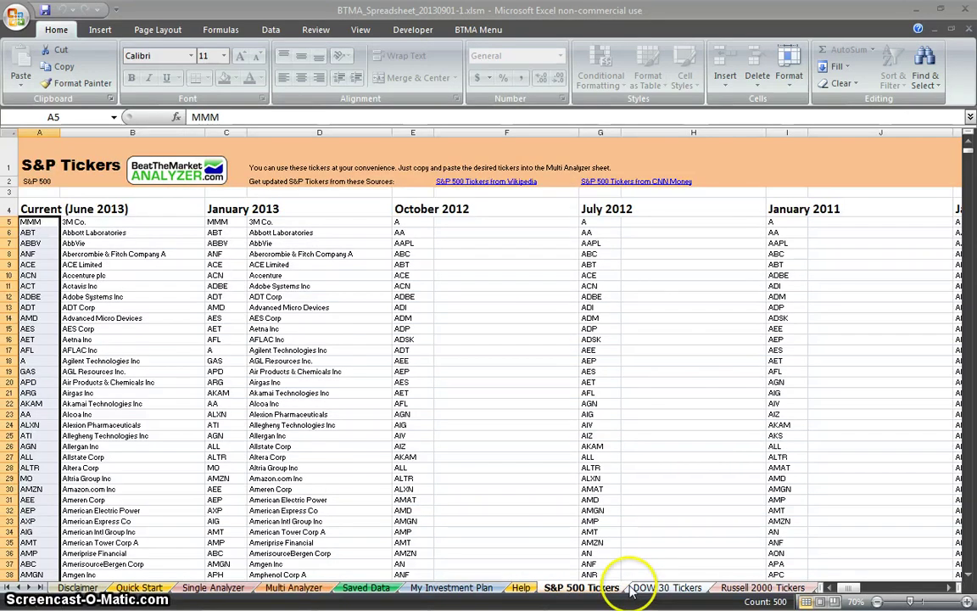
left_click(661, 587)
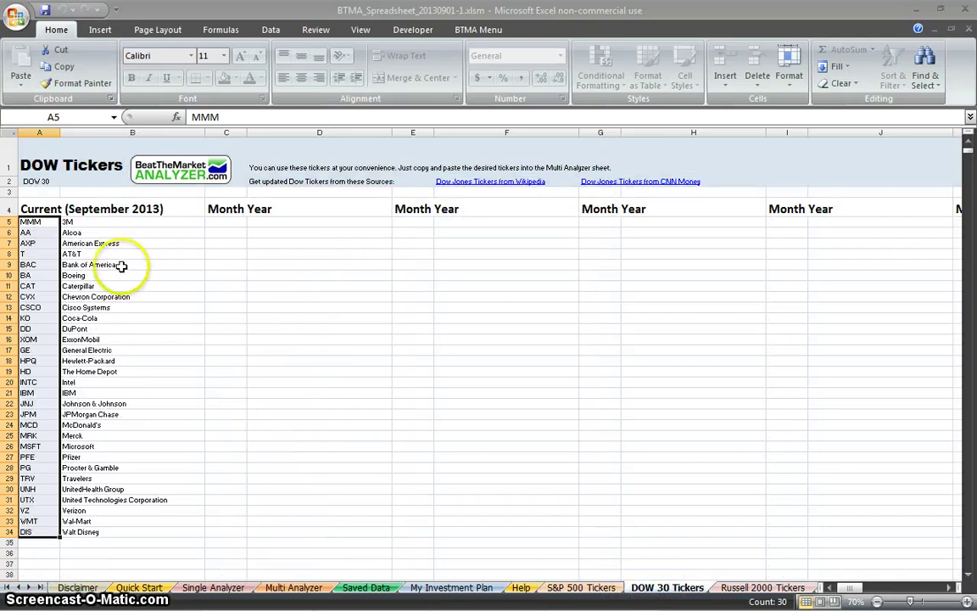
left_click_drag(30, 222, 24, 285)
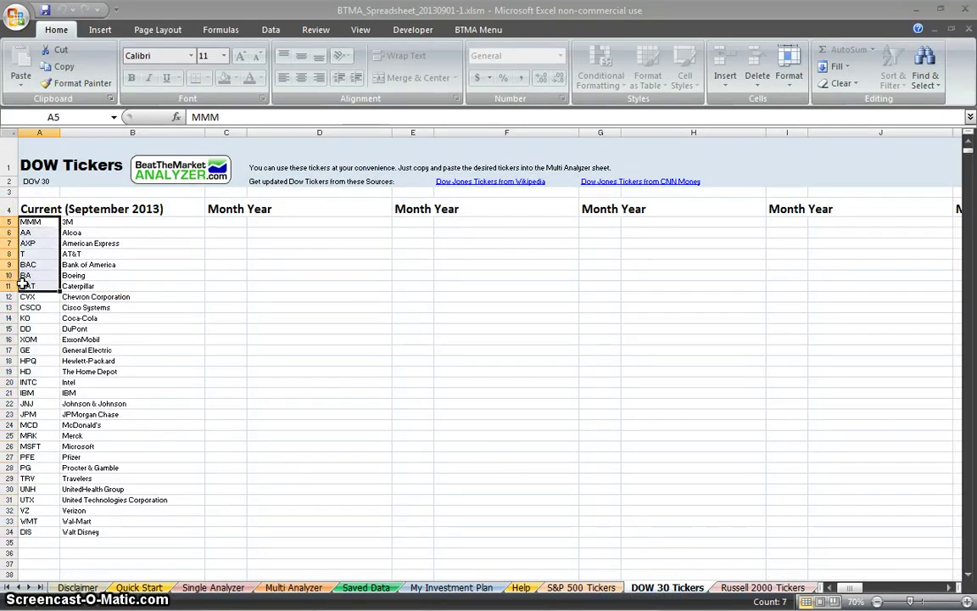
key("ctrl+c")
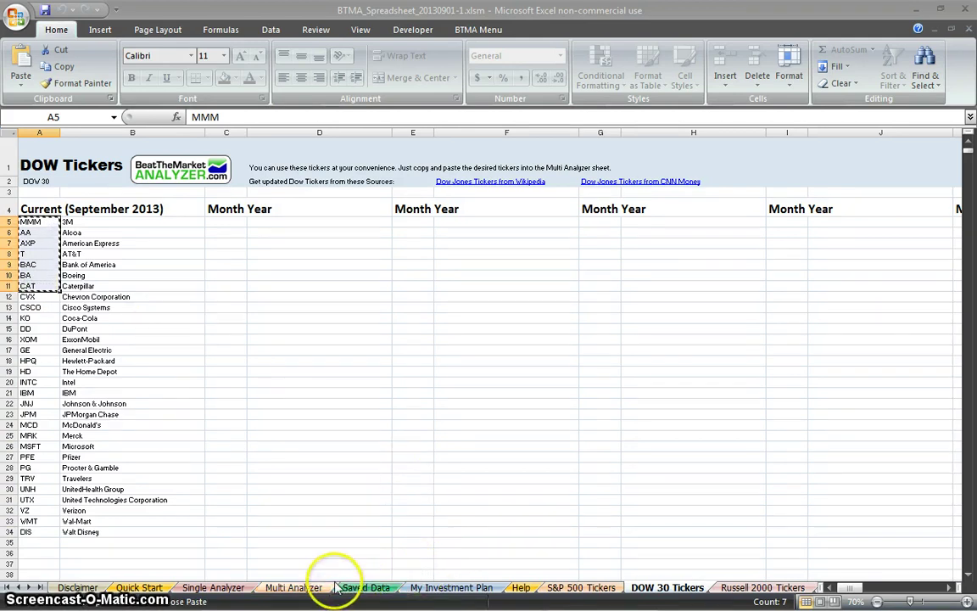
Paste the tickers at A5 on Multi Analyzer and run the analysis, accepting the eight-minute estimate.
left_click(306, 588)
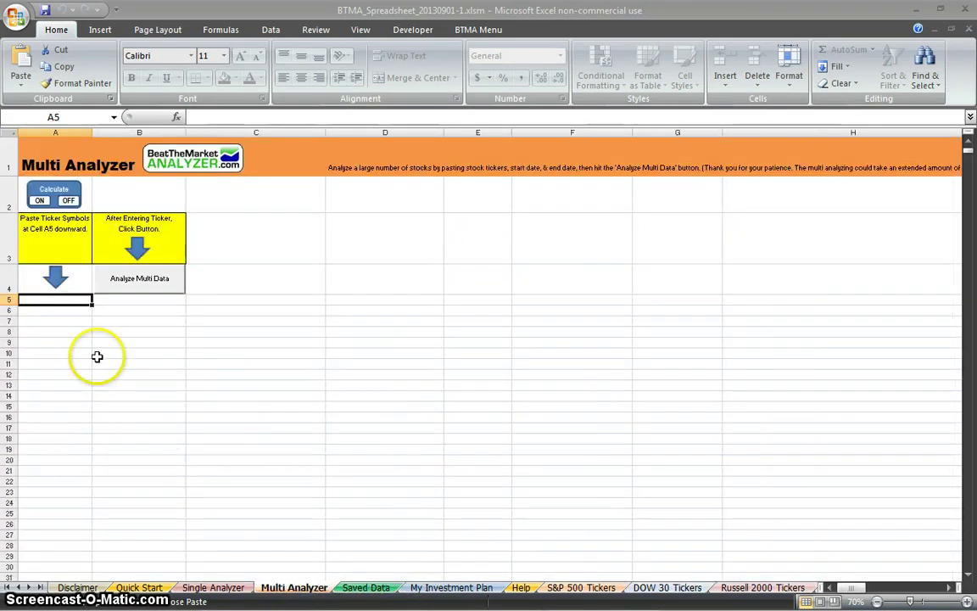
key("ctrl+v")
left_click(144, 322)
left_click(153, 280)
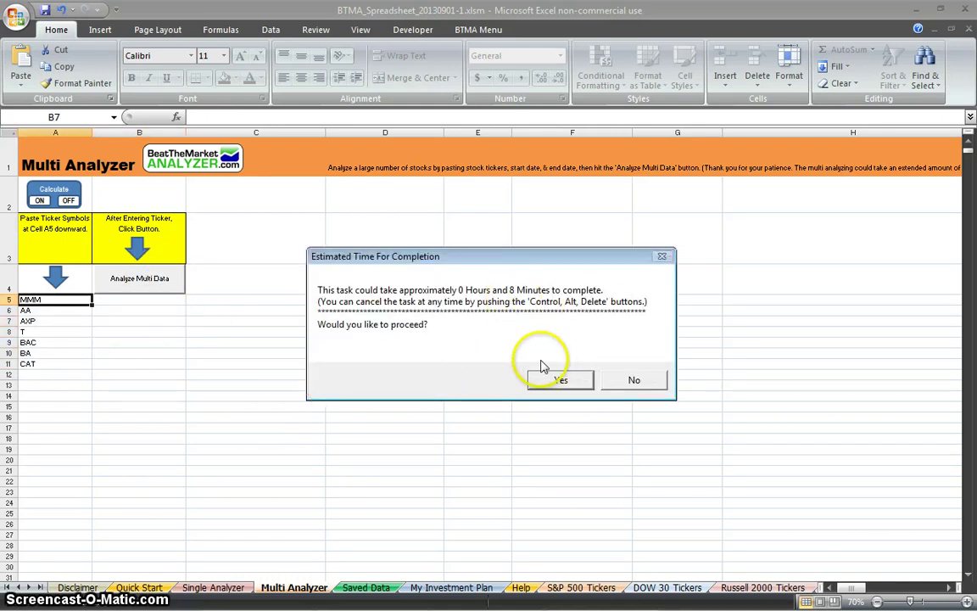
left_click(560, 381)
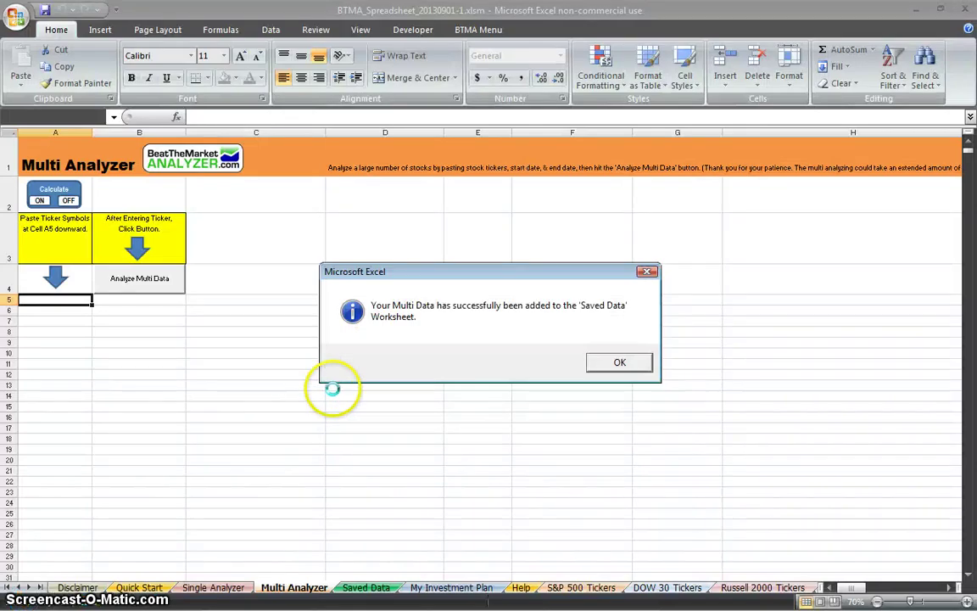
Answer Yes through the plan prompts, confirming Chevron and Caterpillar with dominating products.
left_click(623, 362)
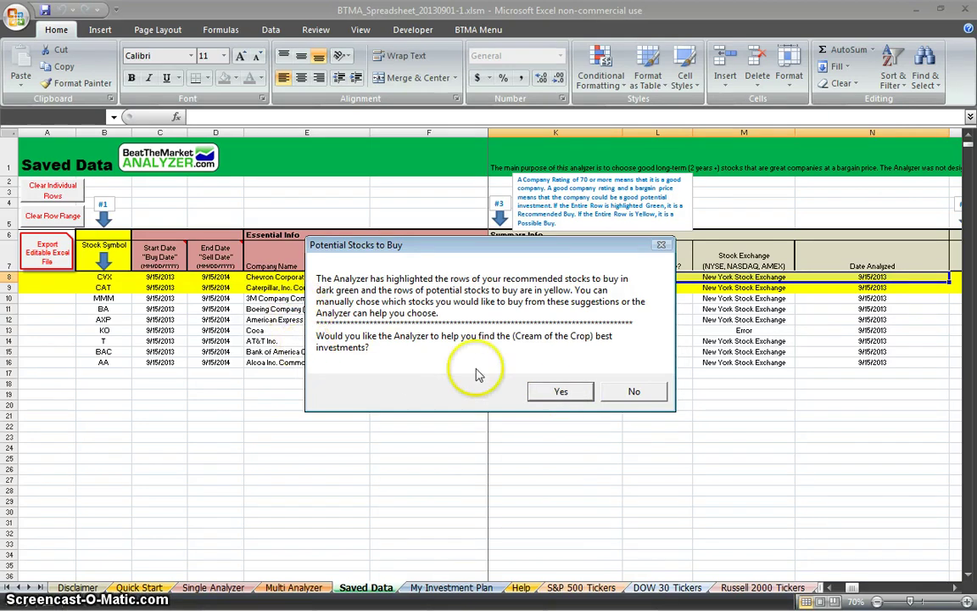
left_click(572, 396)
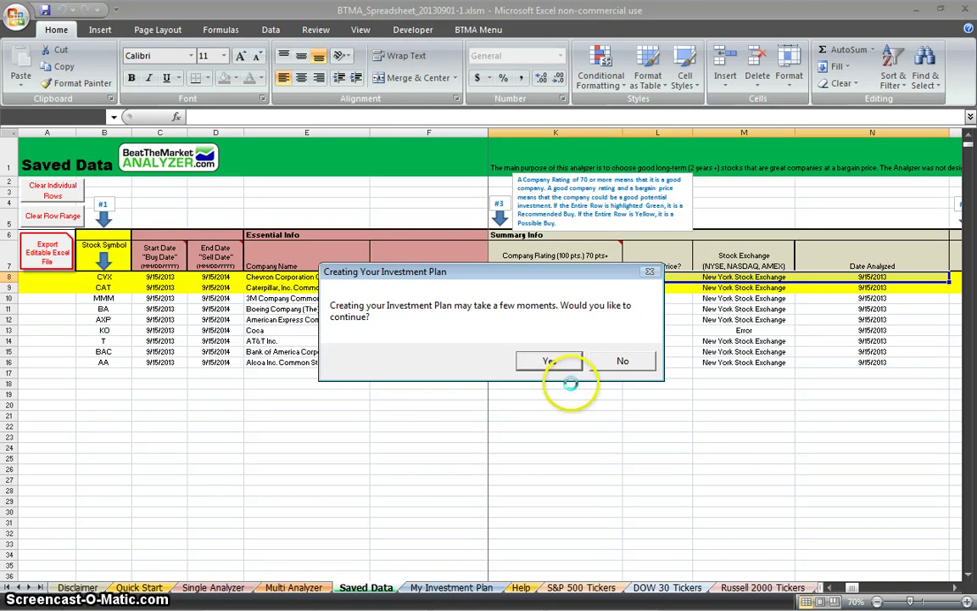
left_click(560, 366)
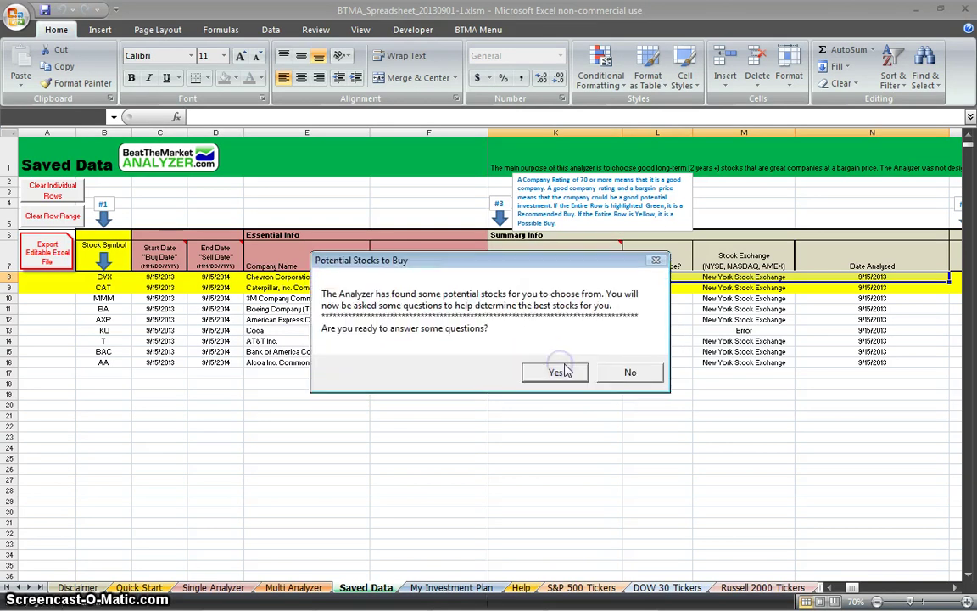
left_click(562, 371)
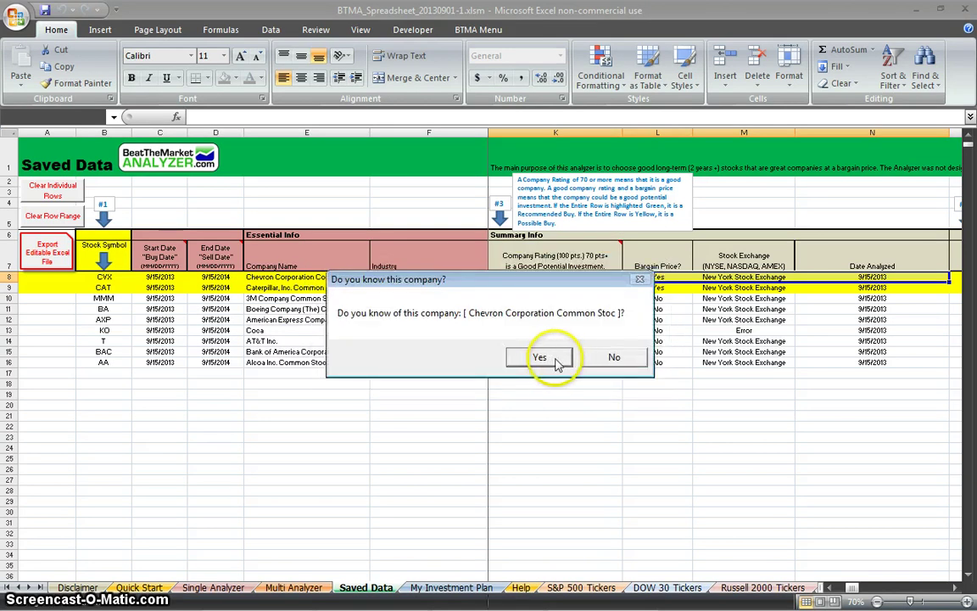
left_click(552, 363)
left_click(532, 360)
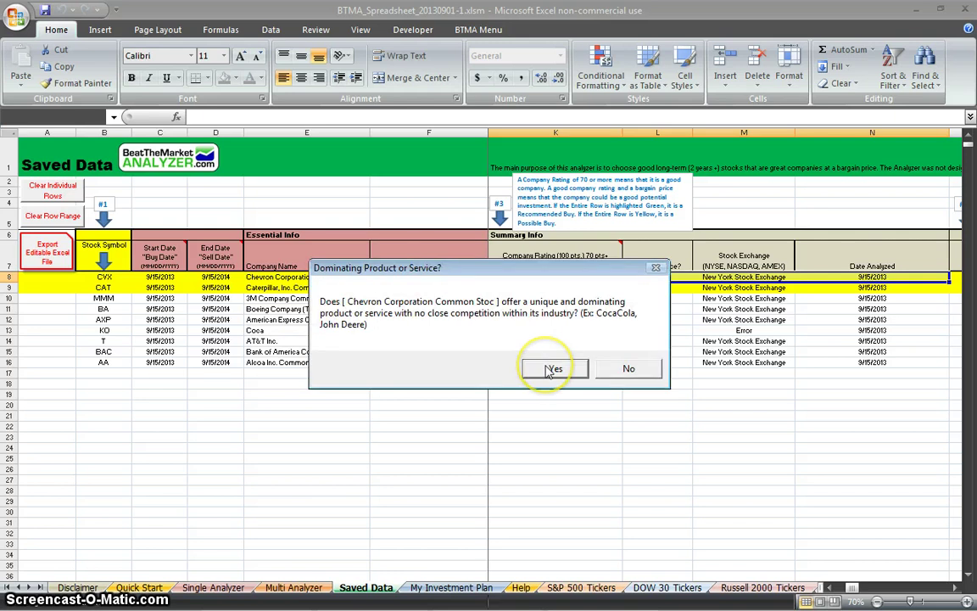
left_click(555, 370)
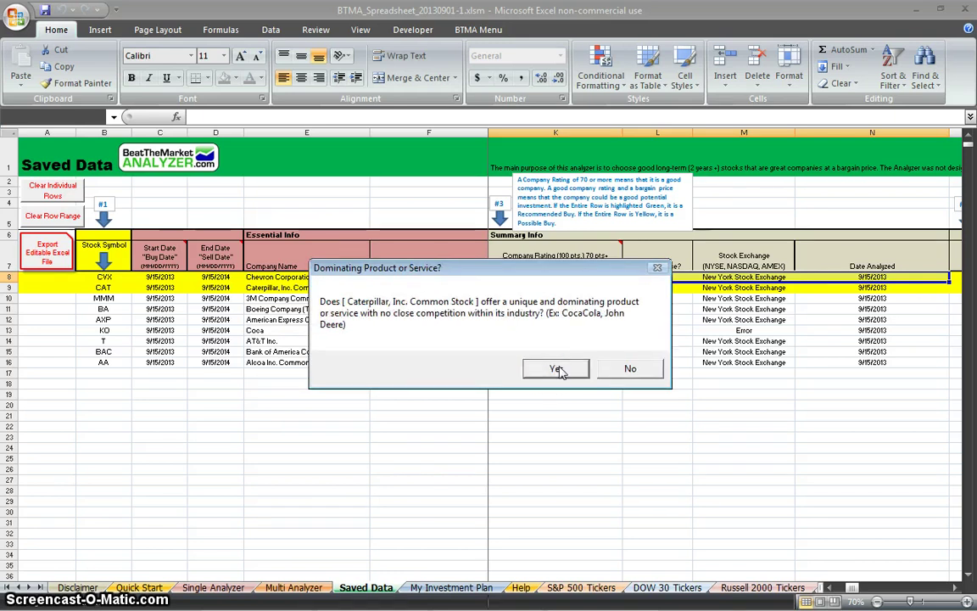
left_click(557, 370)
left_click(627, 364)
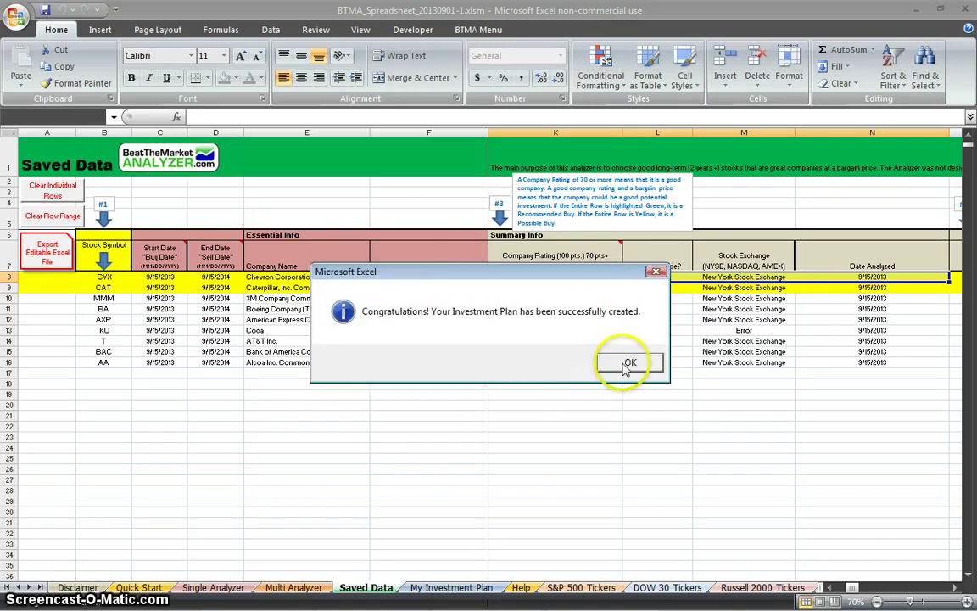
left_click(632, 363)
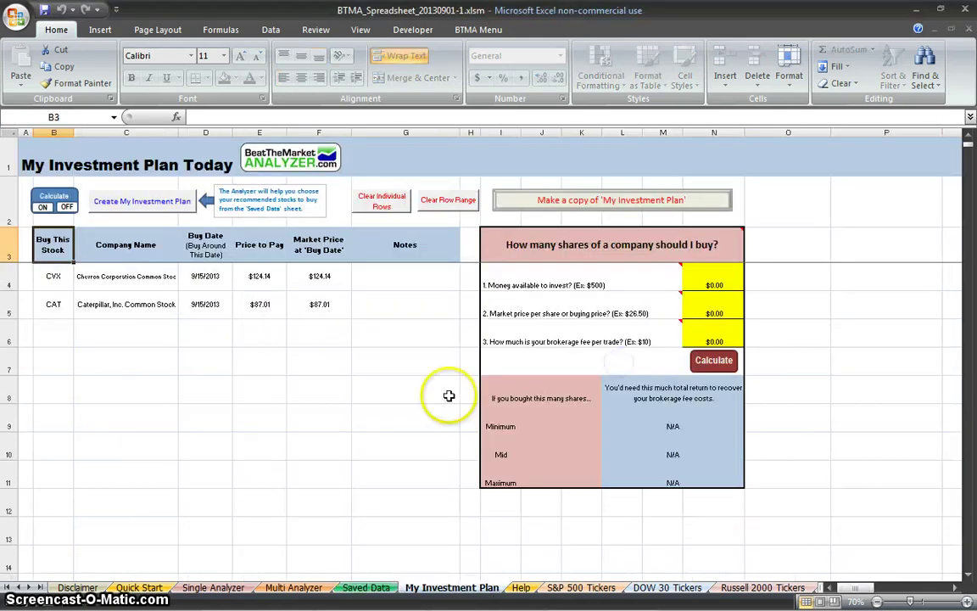
left_click(149, 285)
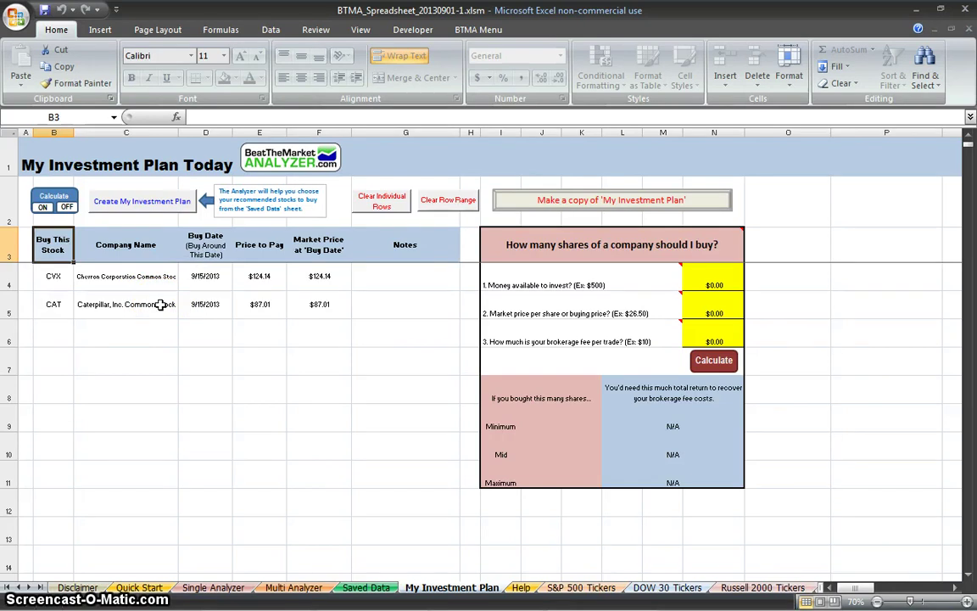
left_click(162, 304)
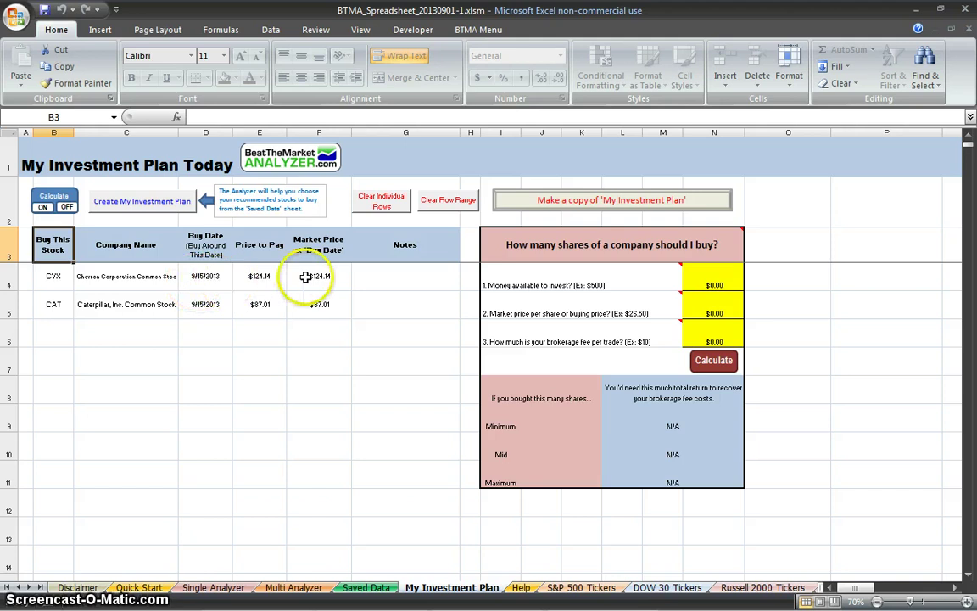
mouse_move(630, 247)
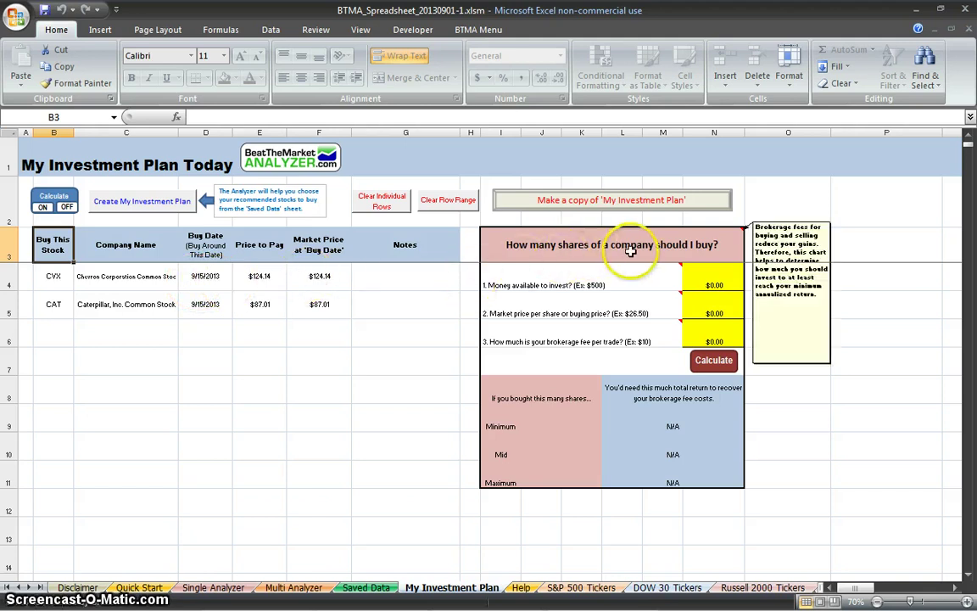
Enter $2,000 to invest, $124.14 share price and $7 fee, then calculate share counts.
left_click(718, 283)
type("2")
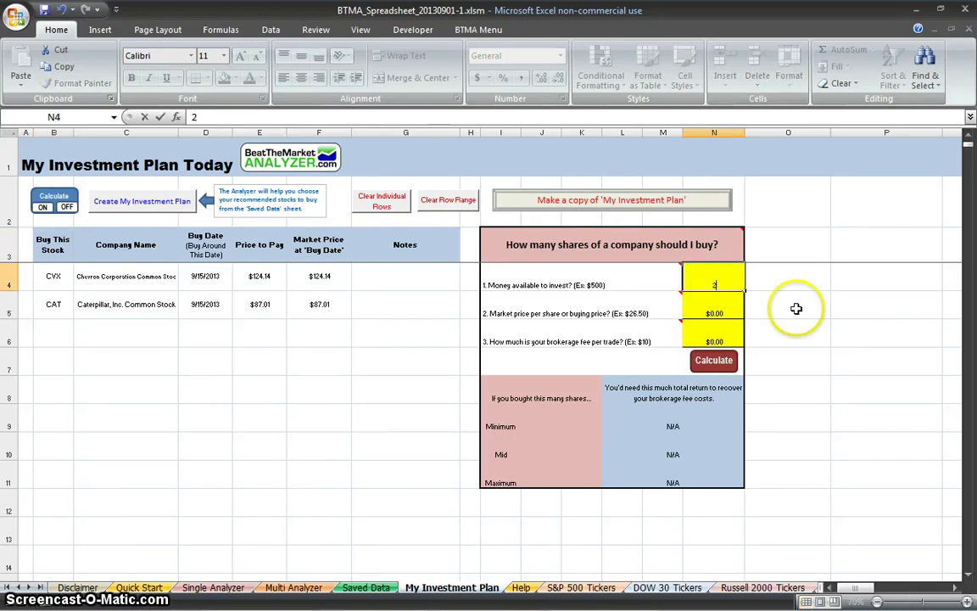
type(",000")
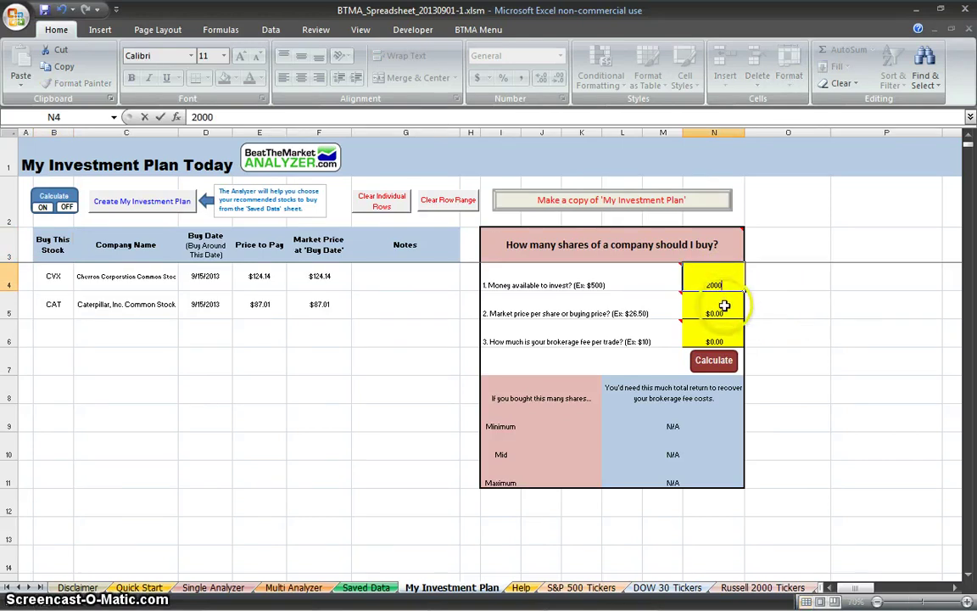
left_click(717, 310)
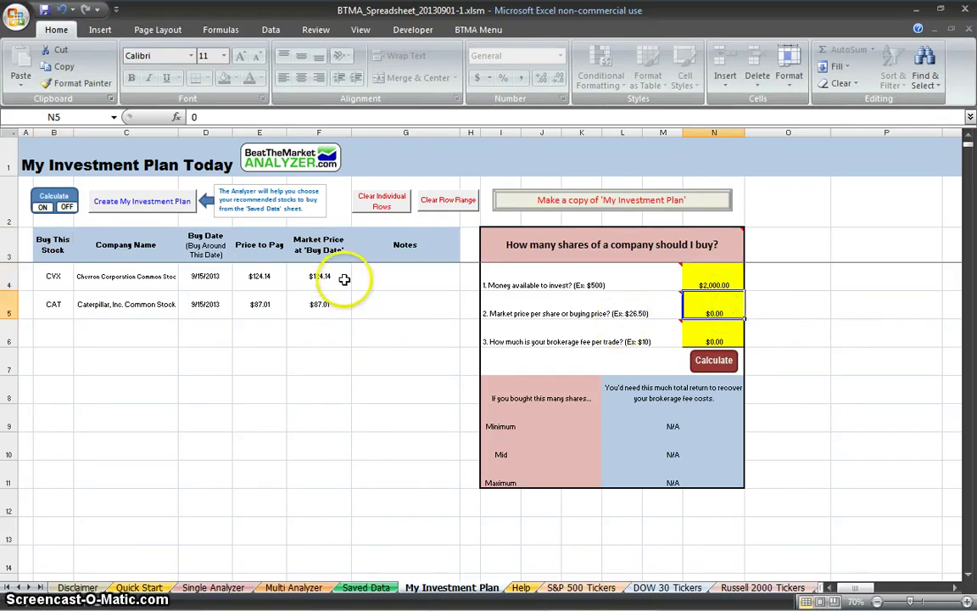
type("124")
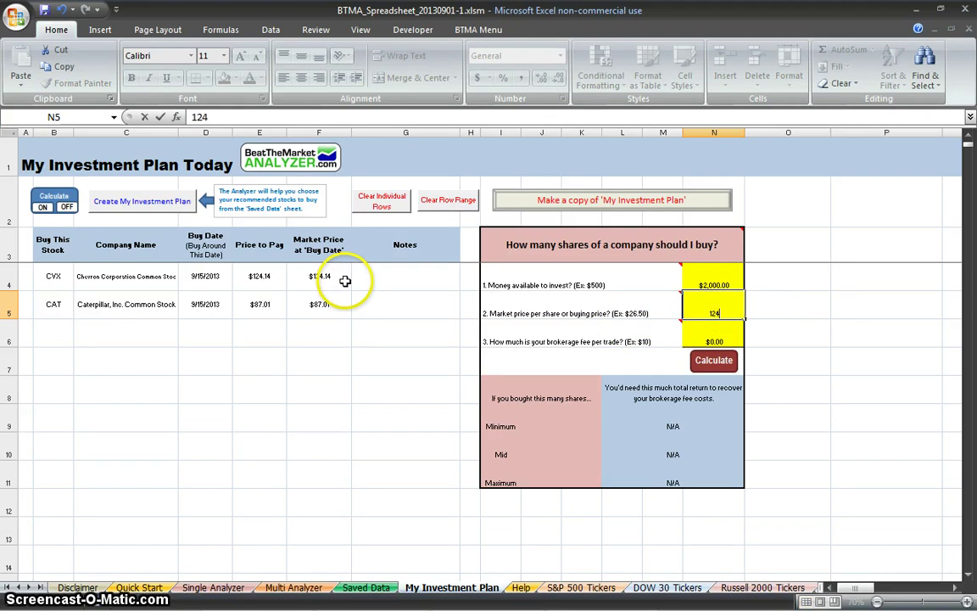
type(".14")
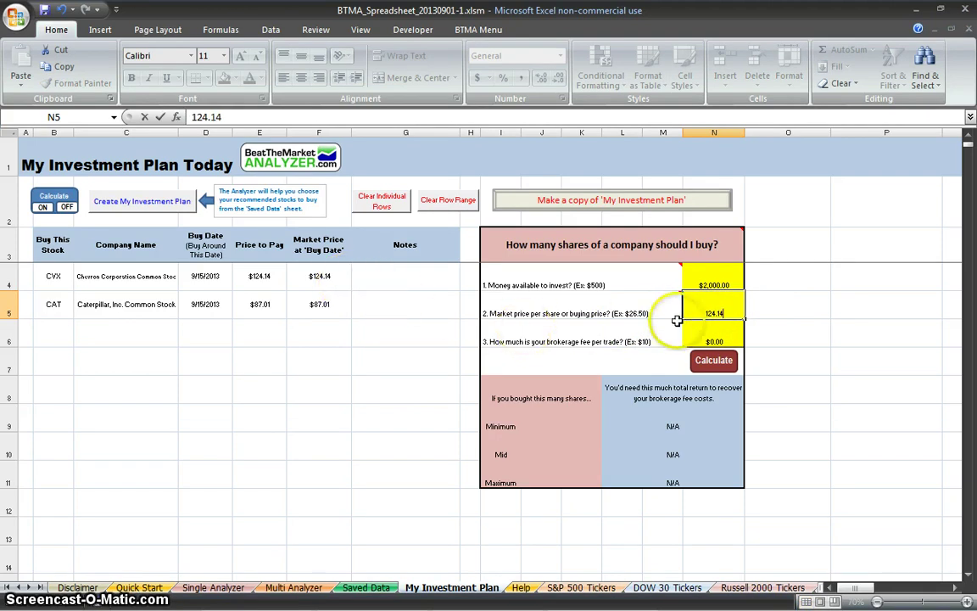
left_click(712, 338)
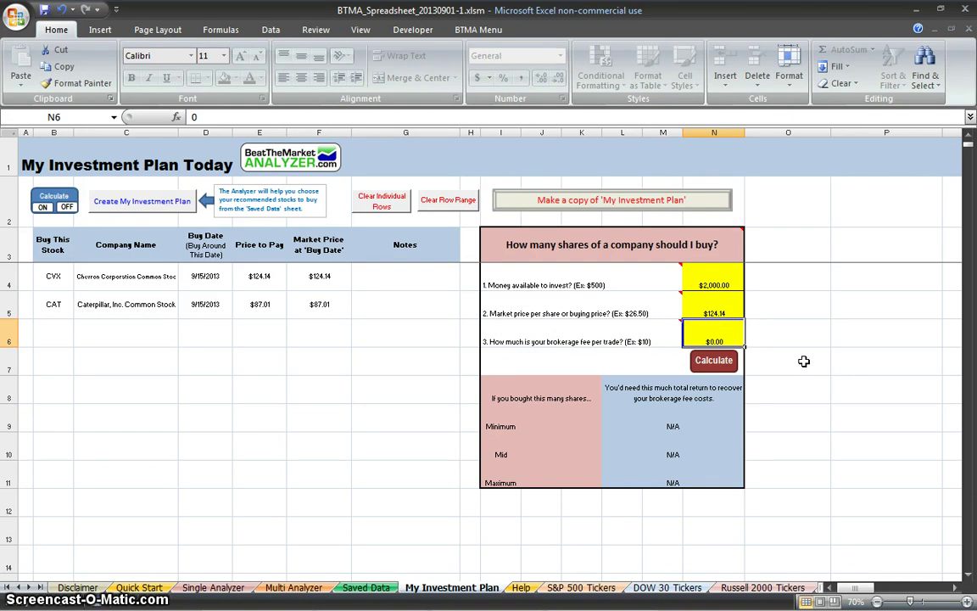
type("7")
left_click(704, 360)
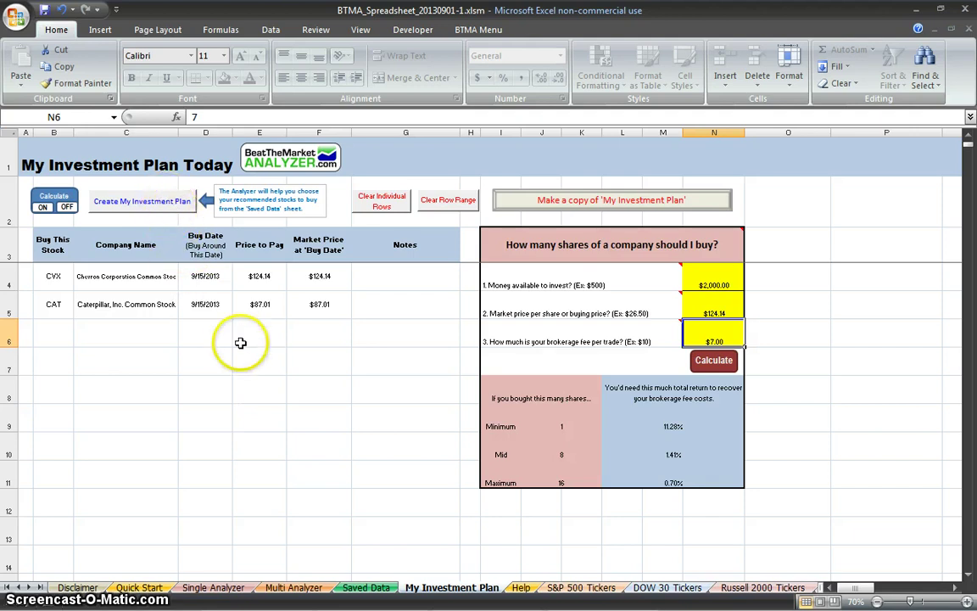
Open Saved Data and scroll to columns G–J showing ratings and recommended buy prices.
left_click(379, 588)
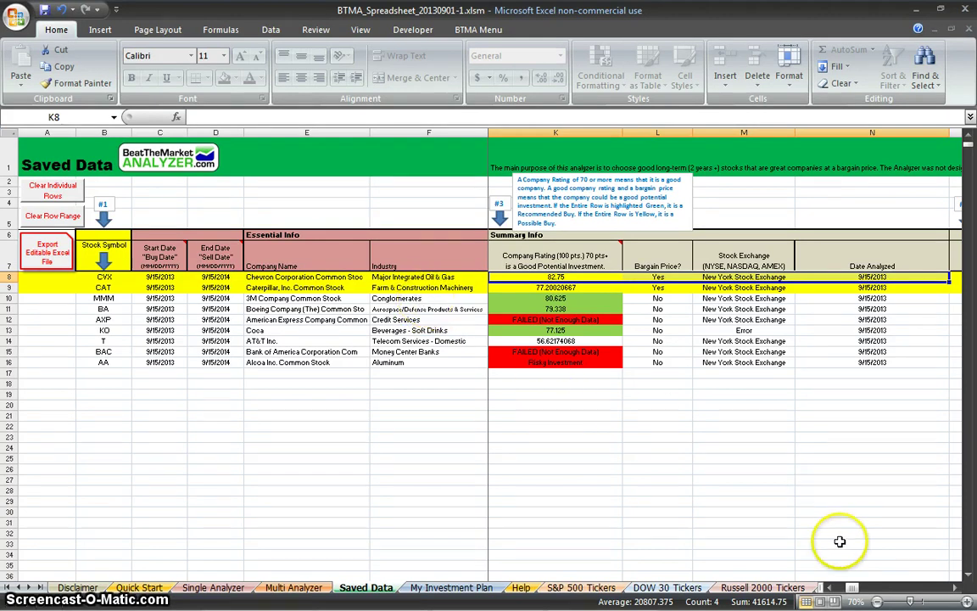
left_click_drag(857, 587, 821, 587)
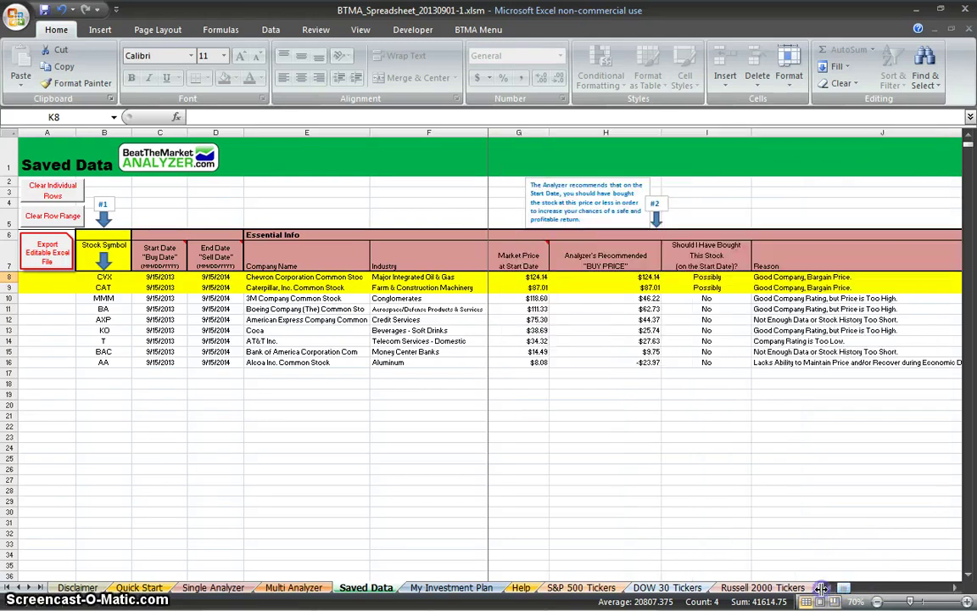
Export the Saved Data to a new editable workbook, acknowledging the export notices.
left_click(50, 252)
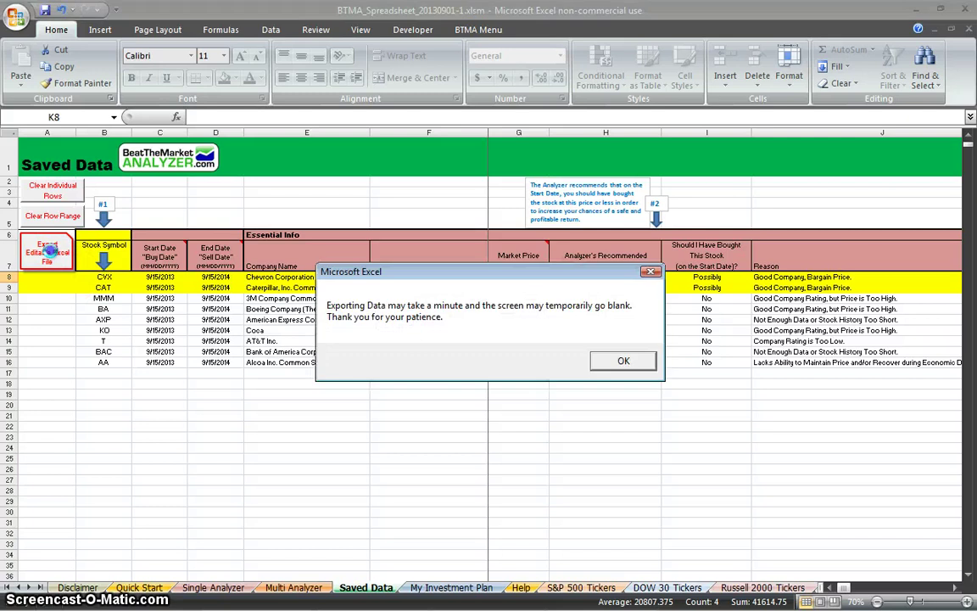
left_click(624, 363)
left_click(598, 360)
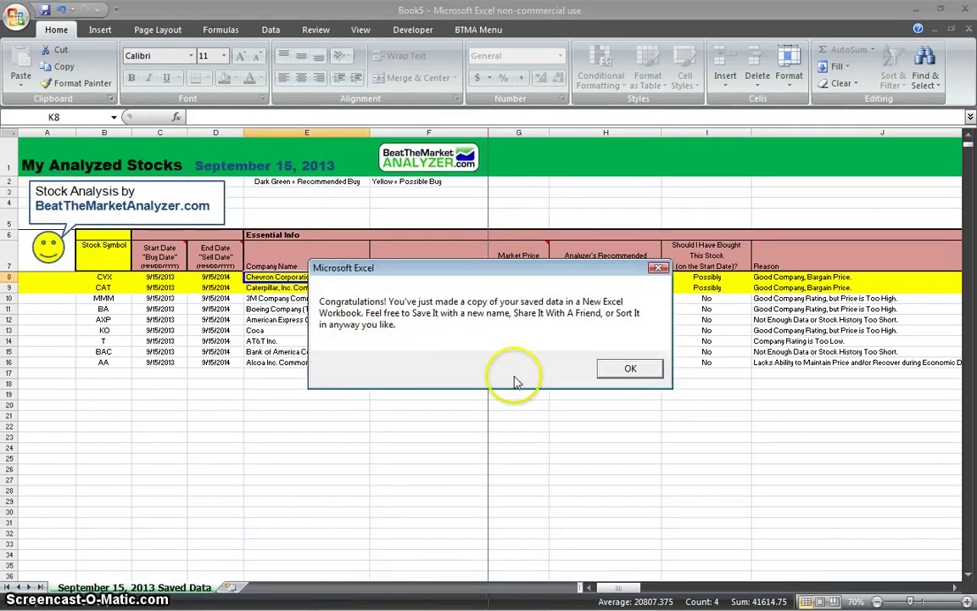
left_click(630, 372)
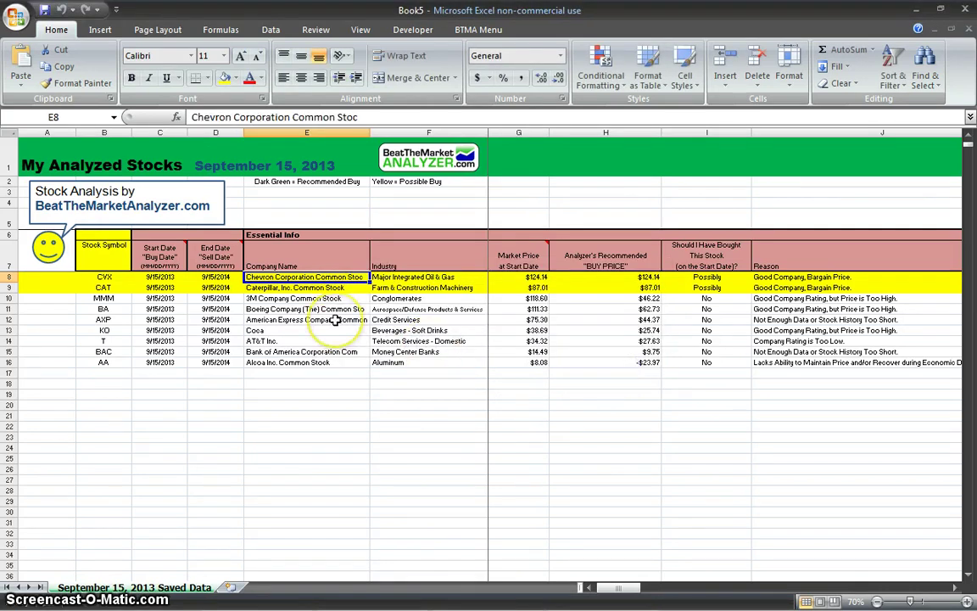
Inspect the industry and KO buy price cells, then close Book5 without saving.
left_click(422, 331)
left_click(616, 331)
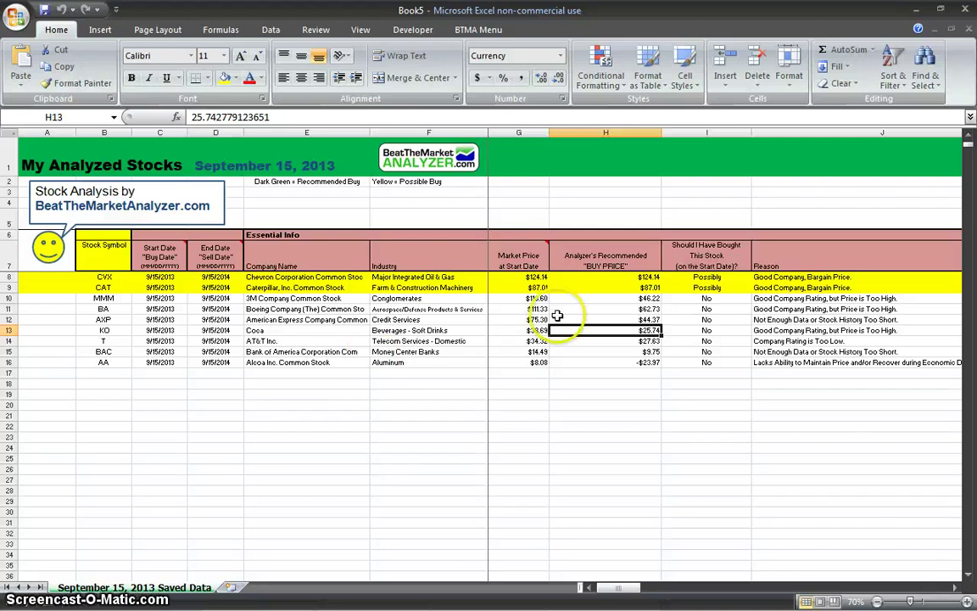
left_click(965, 29)
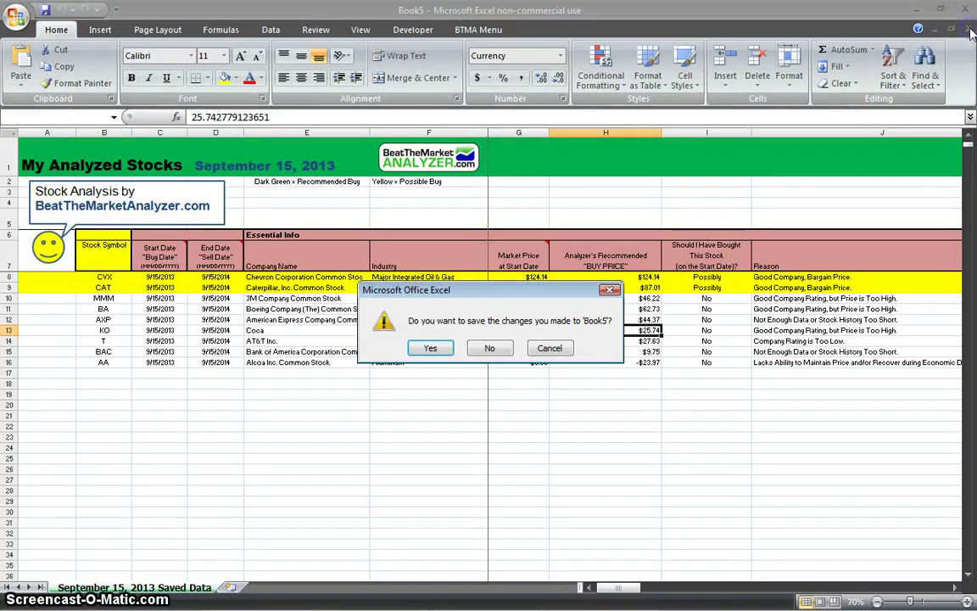
left_click(490, 348)
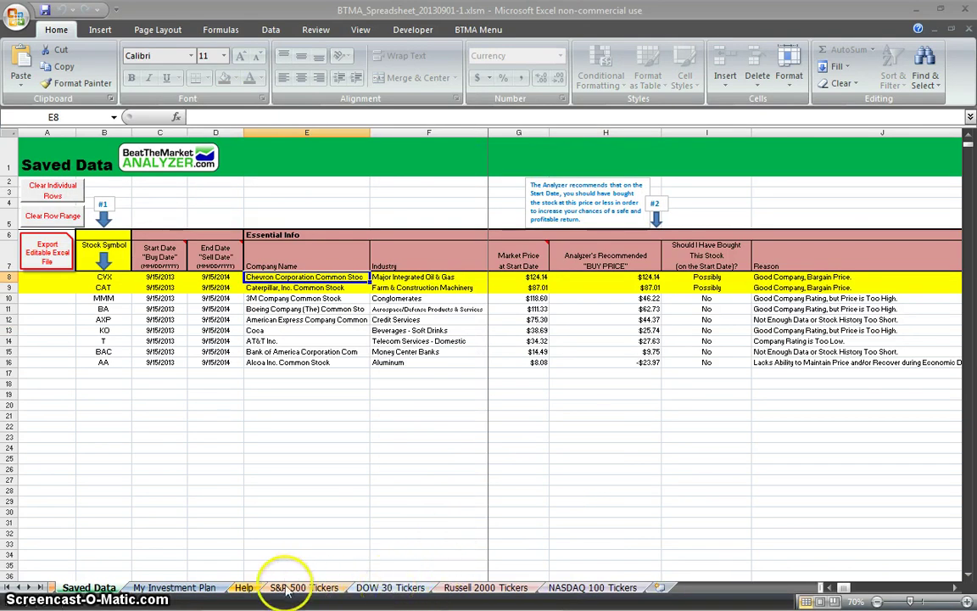
Switch to the Help & Troubleshooting sheet with its troubleshooting guide and stock-analysis video.
left_click(244, 587)
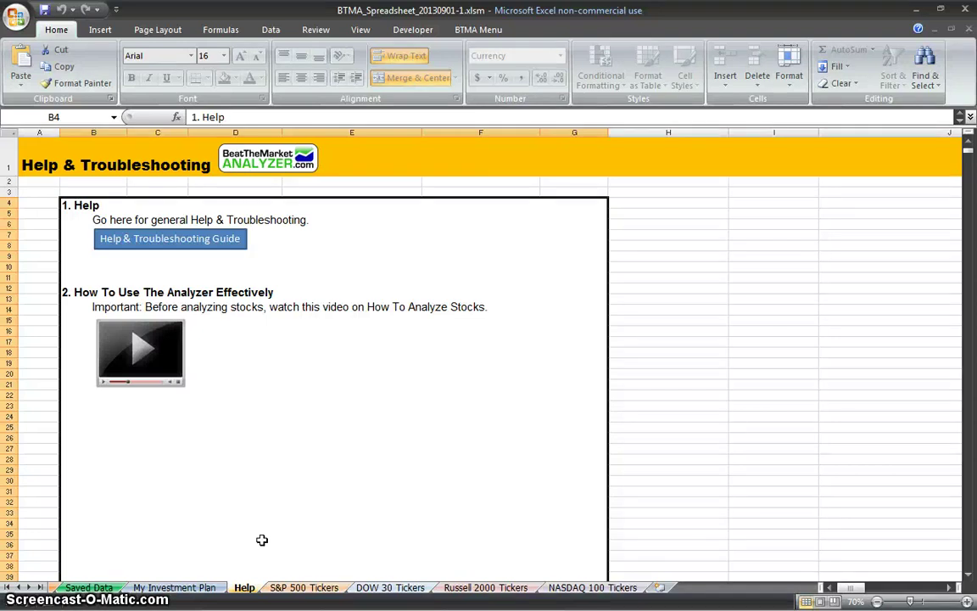
mouse_move(299, 598)
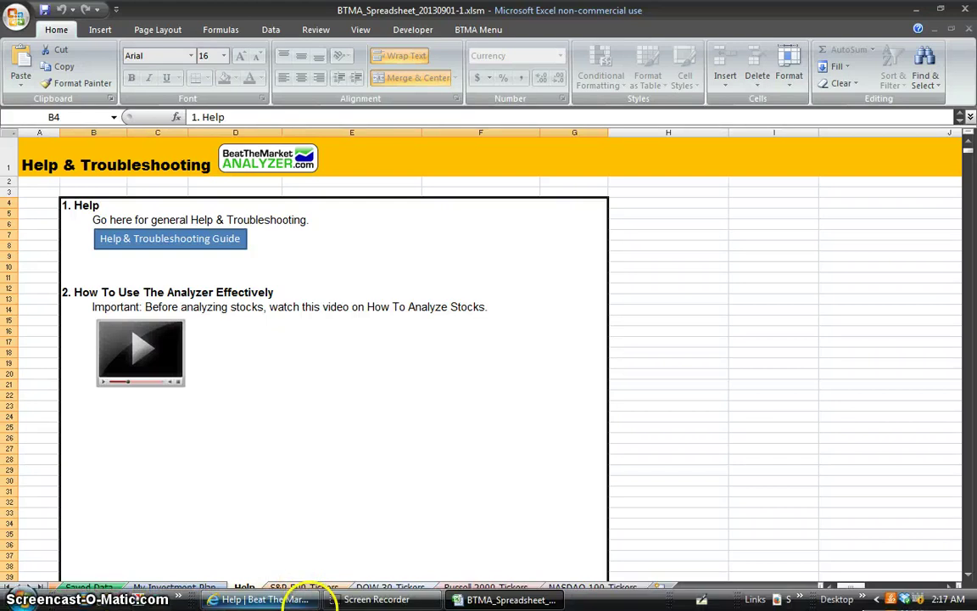